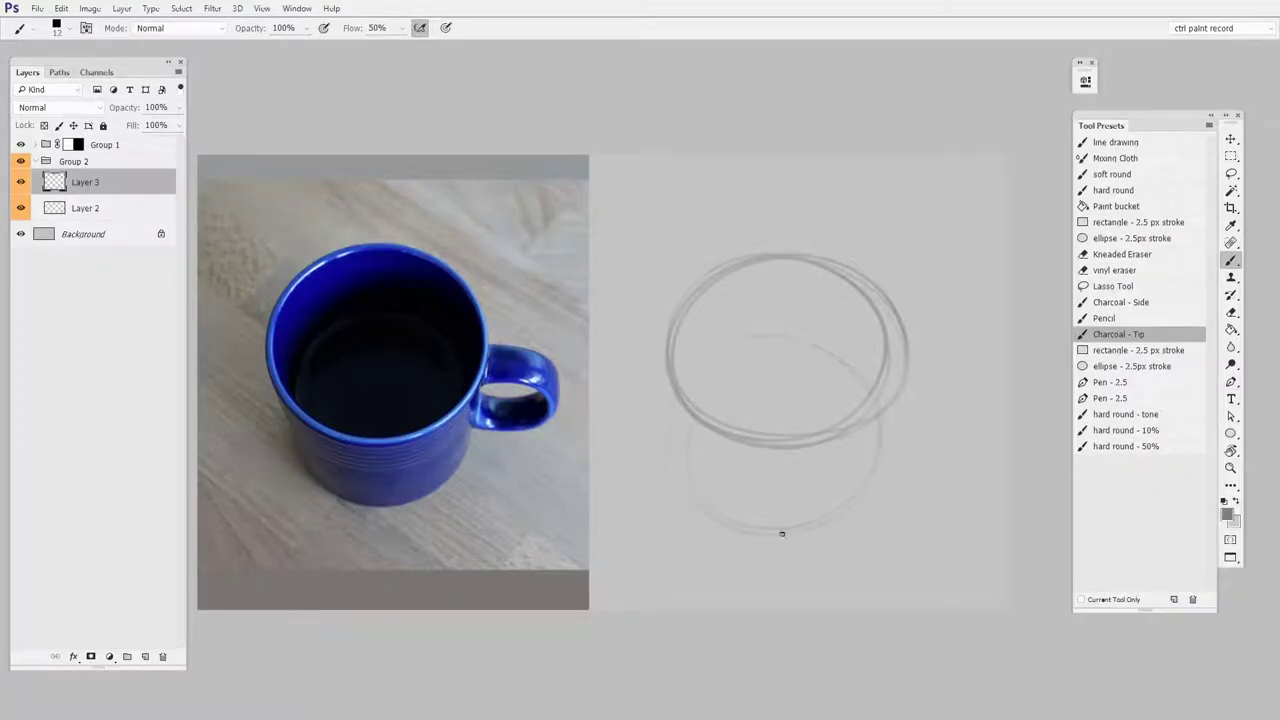
Step: Sketch the first mug's base ellipse and its two straight sides below the rim with the Charcoal - Tip brush
{"action": "left_click_drag", "start_coordinate": [771, 518], "coordinate": [742, 517]}
{"action": "left_click_drag", "start_coordinate": [667, 388], "coordinate": [690, 490]}
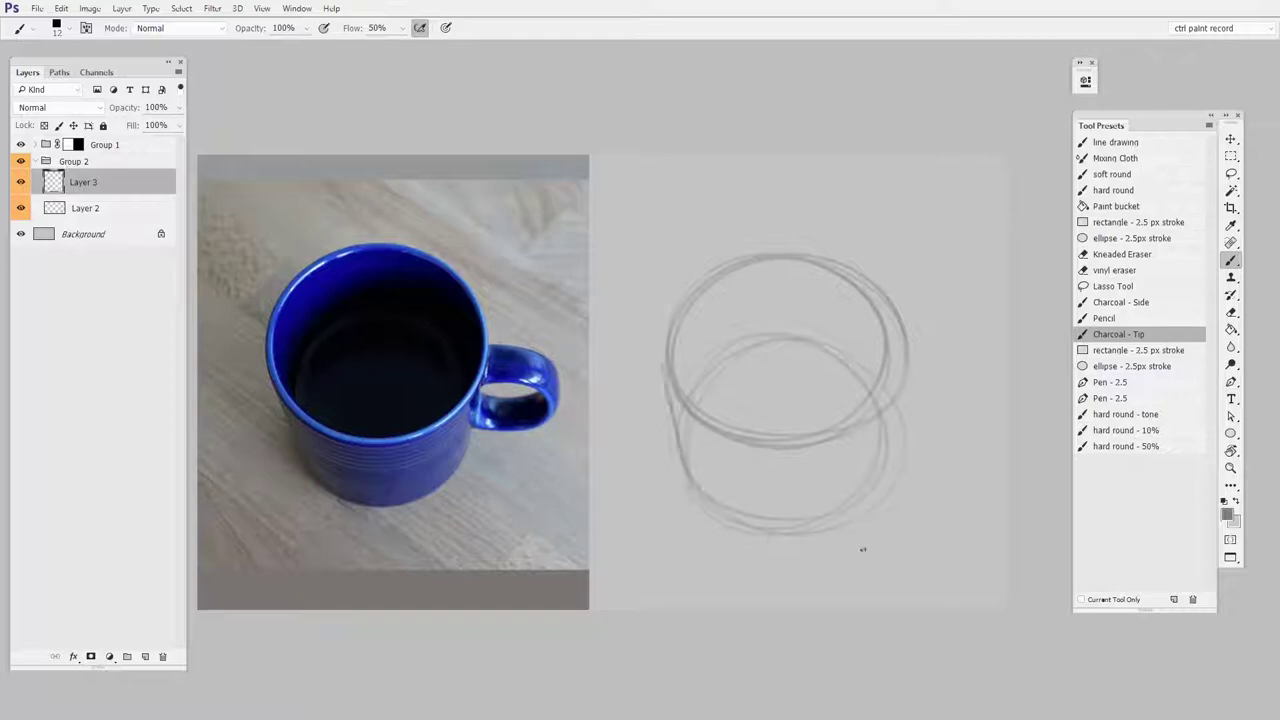
{"action": "left_click_drag", "start_coordinate": [899, 386], "coordinate": [877, 497]}
{"action": "left_click_drag", "start_coordinate": [905, 362], "coordinate": [876, 509]}
Step: Fade the hidden back of the base ellipse inside the mug with the Kneaded Eraser preset
{"action": "key", "text": "e"}
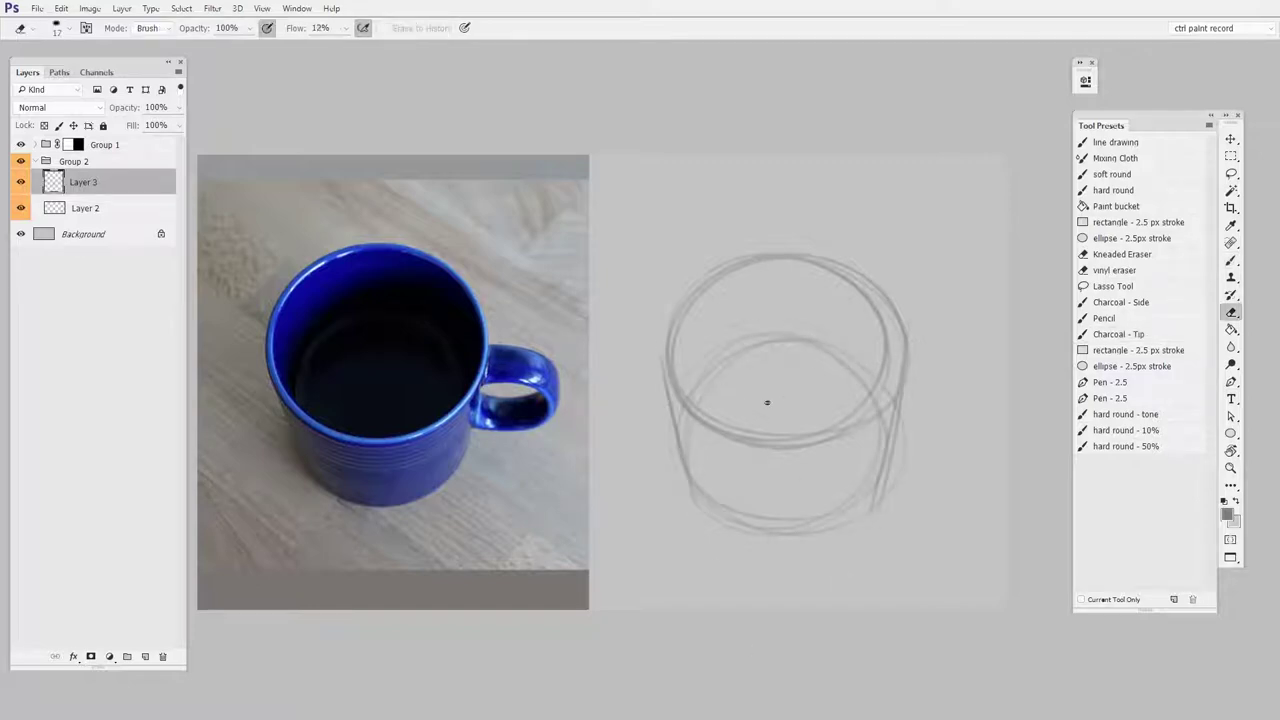
{"action": "left_click", "coordinate": [1131, 258]}
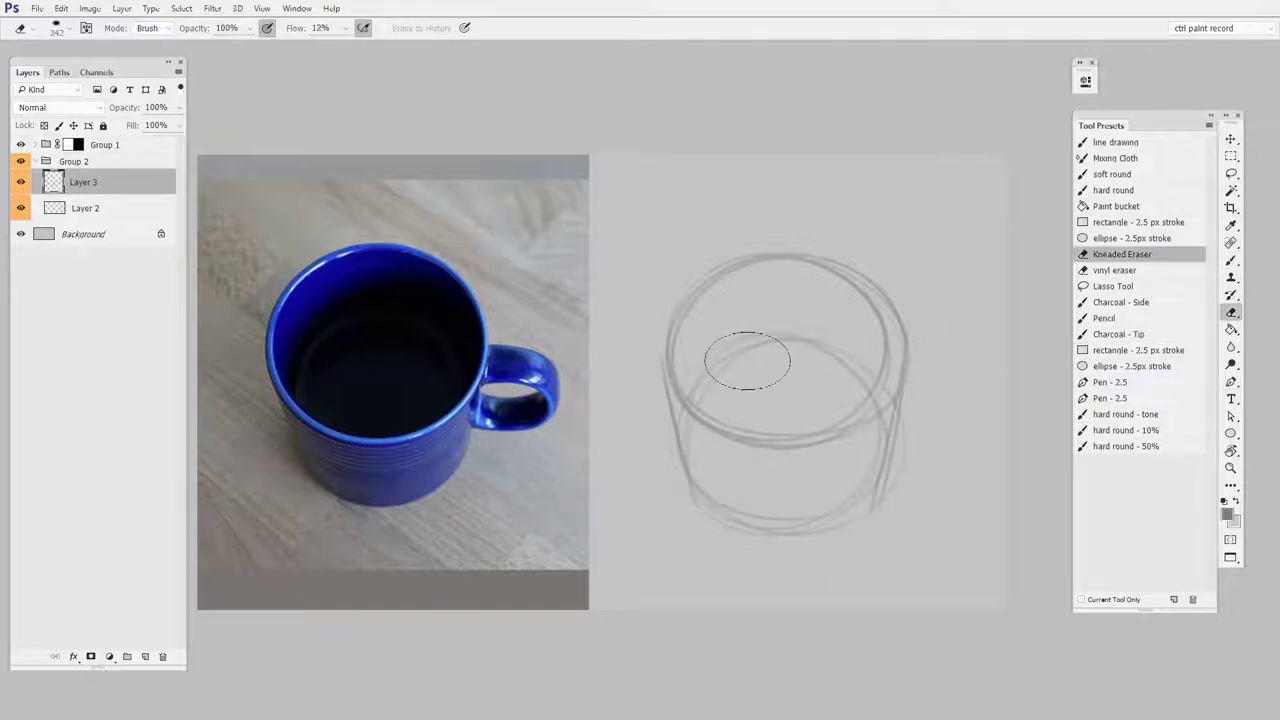
{"action": "left_click_drag", "start_coordinate": [737, 357], "coordinate": [783, 388]}
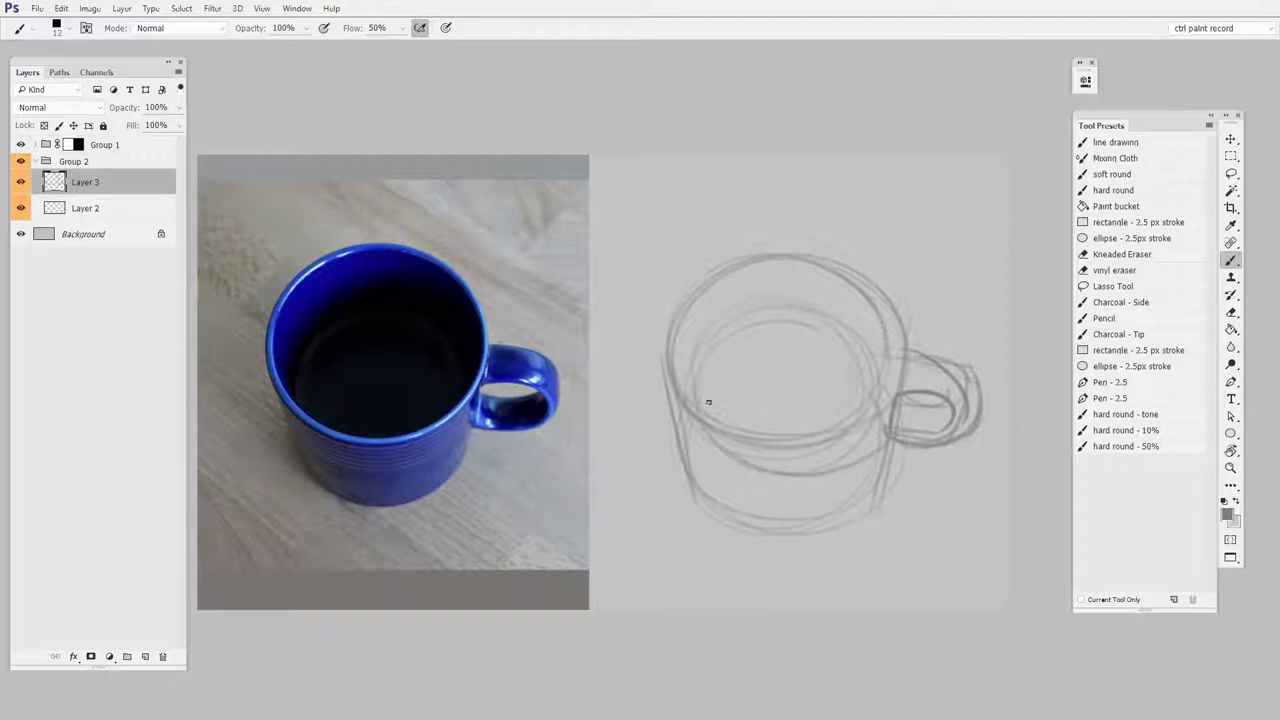
Step: Strengthen the curves around the mug's front rim and base, and rotate the sketch slightly counterclockwise
{"action": "left_click_drag", "start_coordinate": [709, 400], "coordinate": [883, 327]}
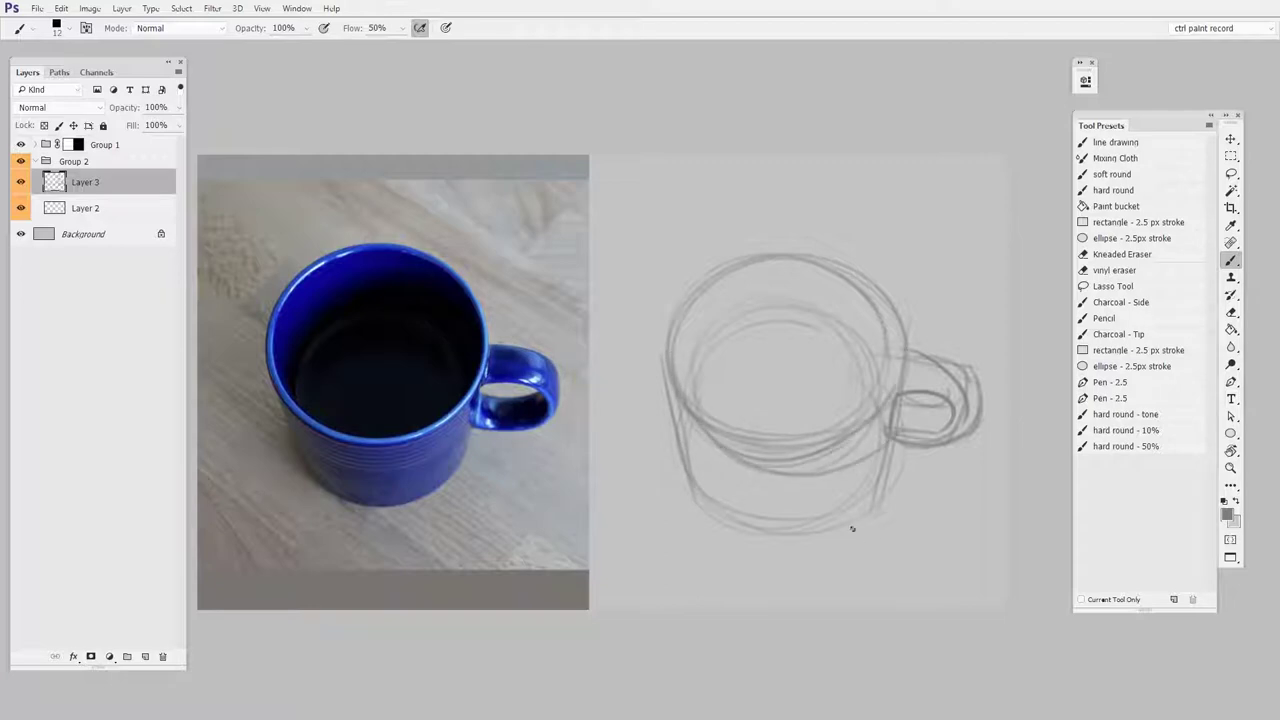
{"action": "left_click_drag", "start_coordinate": [692, 464], "coordinate": [895, 441]}
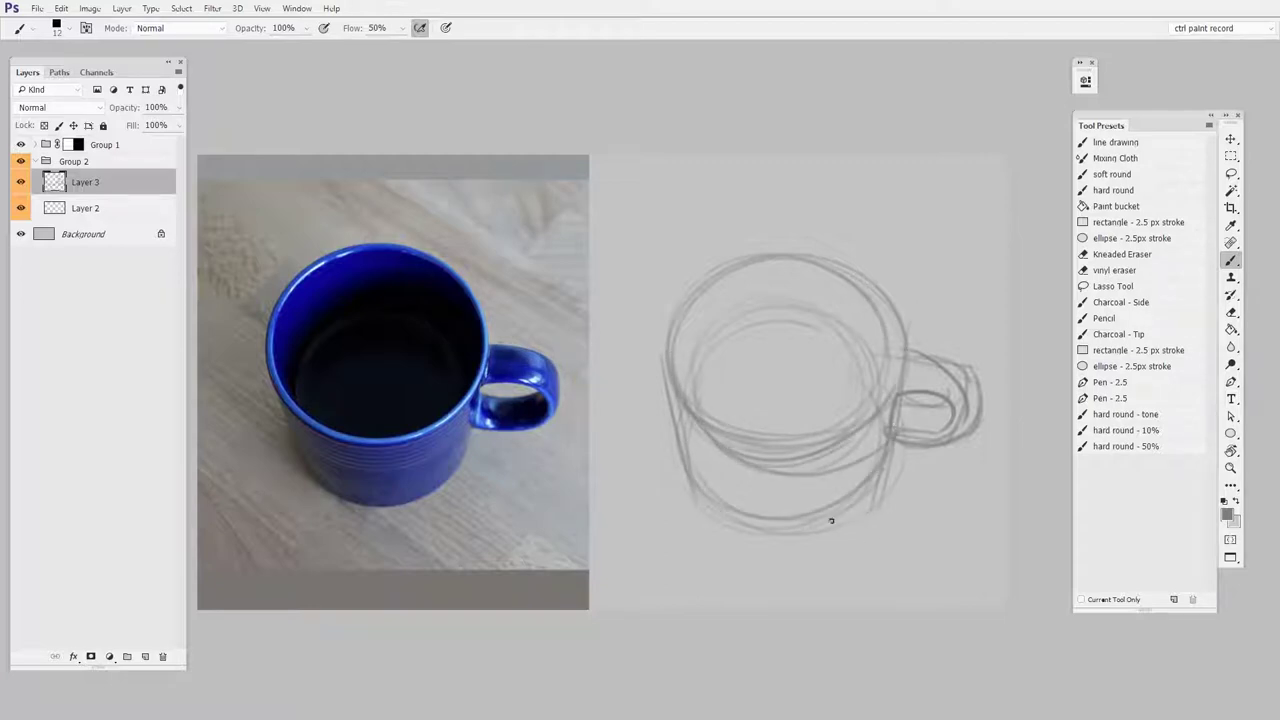
{"action": "key", "text": "ctrl+t"}
{"action": "left_click_drag", "start_coordinate": [1035, 586], "coordinate": [1042, 575]}
{"action": "key", "text": "Return"}
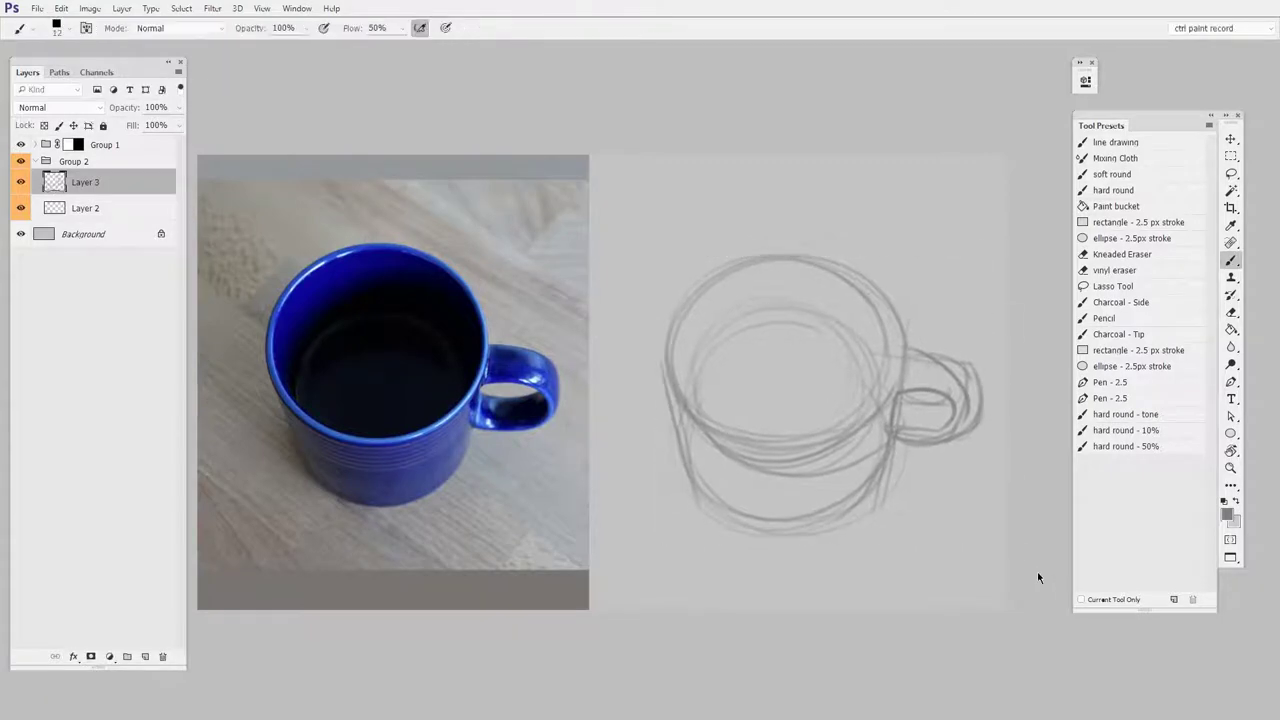
Step: On a new layer, shade the mug's dark interior with the Charcoal - Side preset and deepen its central tone
{"action": "key", "text": "ctrl+alt+shift+n"}
{"action": "left_click", "coordinate": [1150, 304]}
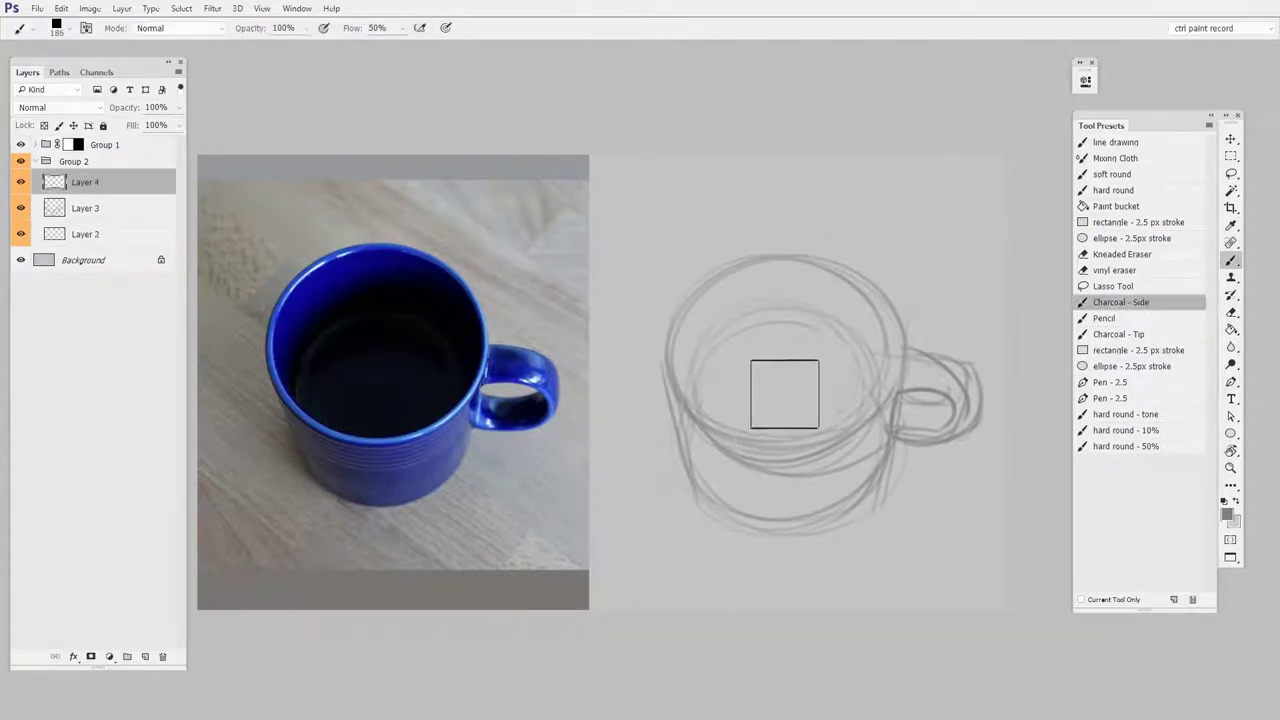
{"action": "mouse_move", "coordinate": [780, 386]}
{"action": "left_mouse_down"}
{"action": "mouse_move", "coordinate": [748, 343]}
{"action": "mouse_move", "coordinate": [757, 414]}
{"action": "mouse_move", "coordinate": [828, 341]}
{"action": "left_mouse_up"}
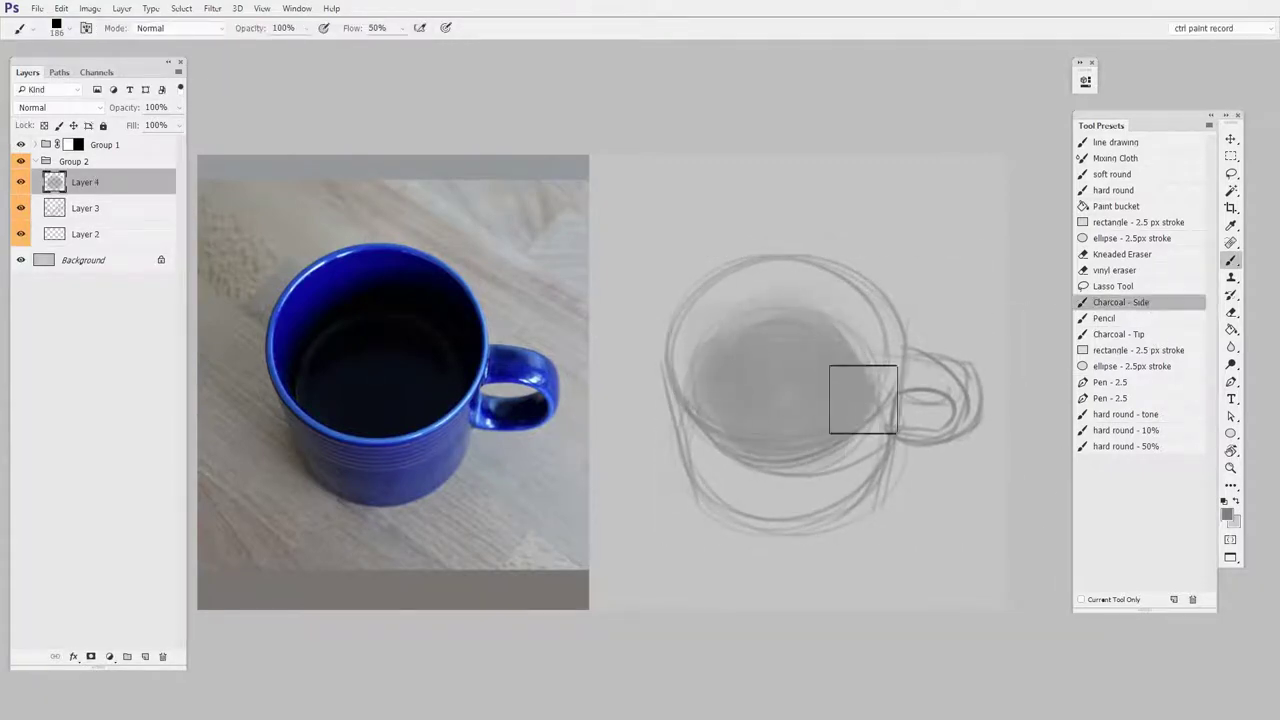
{"action": "left_click_drag", "start_coordinate": [863, 400], "coordinate": [720, 300]}
{"action": "key", "text": "e"}
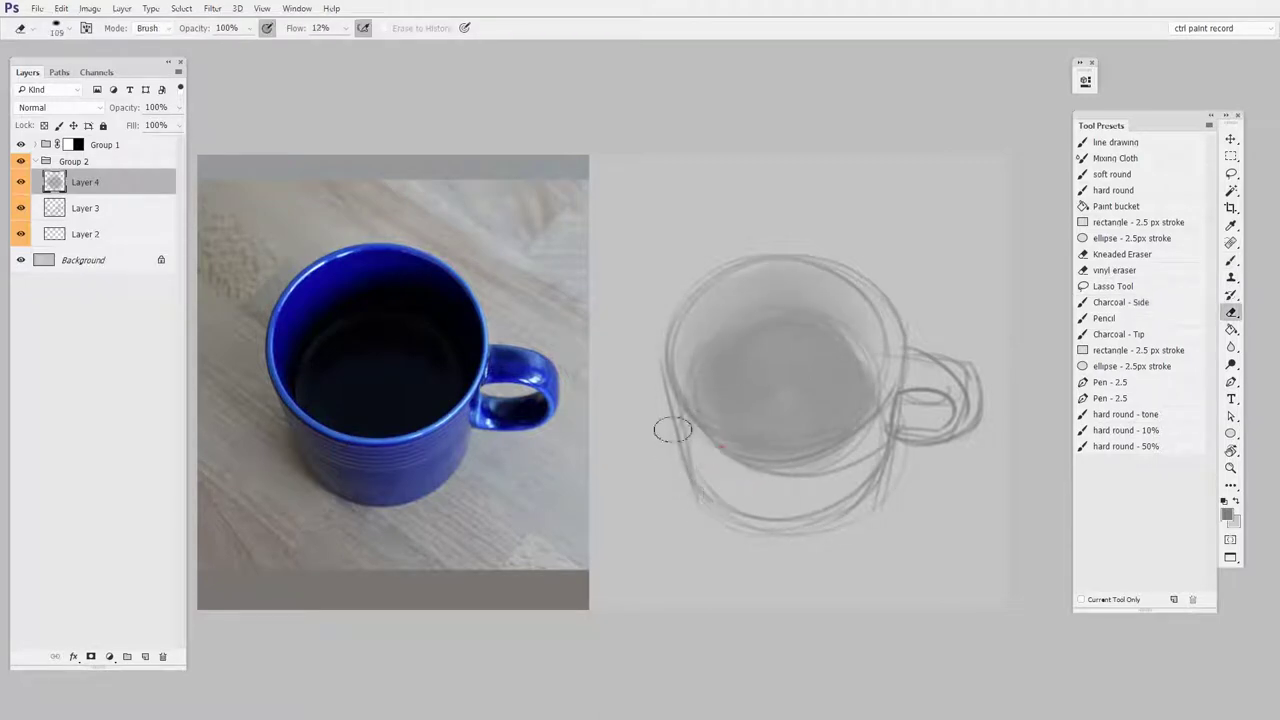
{"action": "key", "text": "b"}
{"action": "mouse_move", "coordinate": [717, 336]}
{"action": "left_mouse_down"}
{"action": "mouse_move", "coordinate": [805, 318]}
{"action": "mouse_move", "coordinate": [800, 440]}
{"action": "mouse_move", "coordinate": [788, 444]}
{"action": "left_mouse_up"}
{"action": "key", "text": "e"}
{"action": "key", "text": "b"}
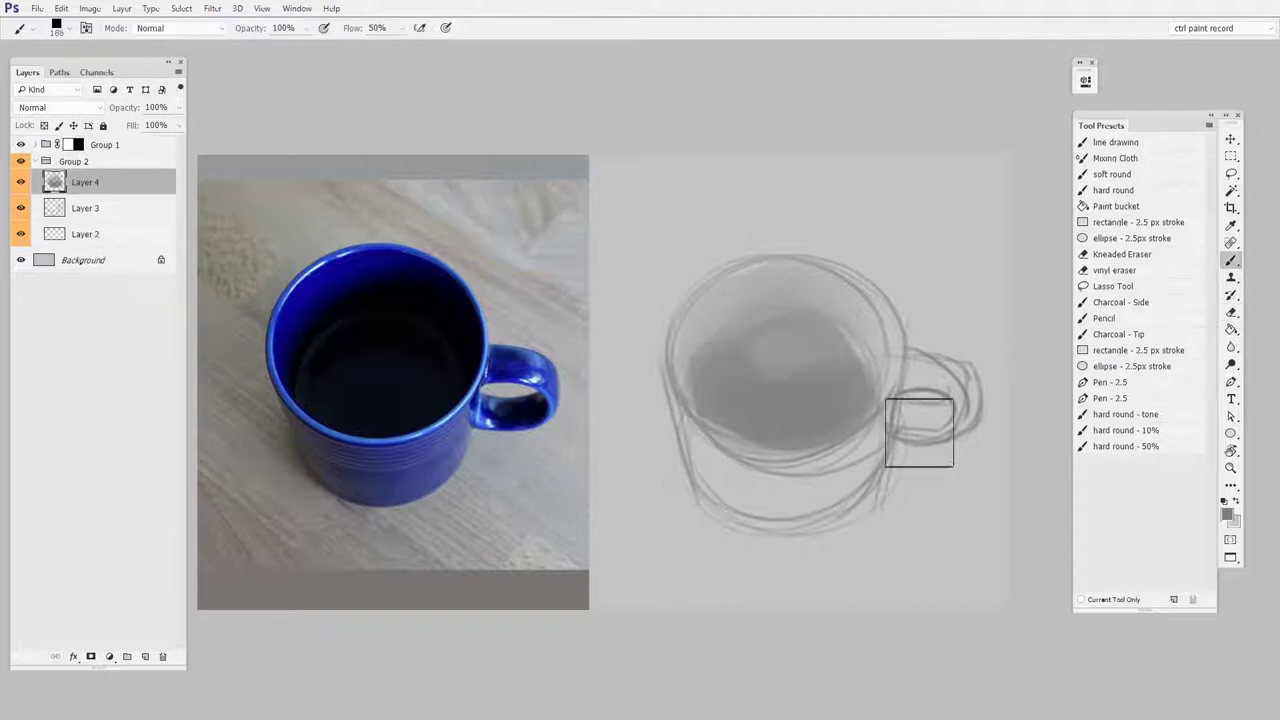
Step: Add another layer and shade the opening of the handle with the Charcoal - Side brush reduced to size 45
{"action": "key", "text": "ctrl+shift+alt+n"}
{"action": "key", "text": "bracketleft"}
{"action": "key", "text": "bracketleft"}
{"action": "key", "text": "bracketleft"}
{"action": "key", "text": "bracketleft"}
{"action": "key", "text": "bracketleft"}
{"action": "key", "text": "bracketleft"}
{"action": "key", "text": "bracketleft"}
{"action": "key", "text": "bracketleft"}
{"action": "key", "text": "bracketleft"}
{"action": "key", "text": "bracketleft"}
{"action": "mouse_move", "coordinate": [923, 412]}
{"action": "left_mouse_down"}
{"action": "mouse_move", "coordinate": [949, 394]}
{"action": "mouse_move", "coordinate": [893, 418]}
{"action": "mouse_move", "coordinate": [951, 373]}
{"action": "mouse_move", "coordinate": [846, 458]}
{"action": "mouse_move", "coordinate": [972, 377]}
{"action": "mouse_move", "coordinate": [914, 363]}
{"action": "left_mouse_up"}
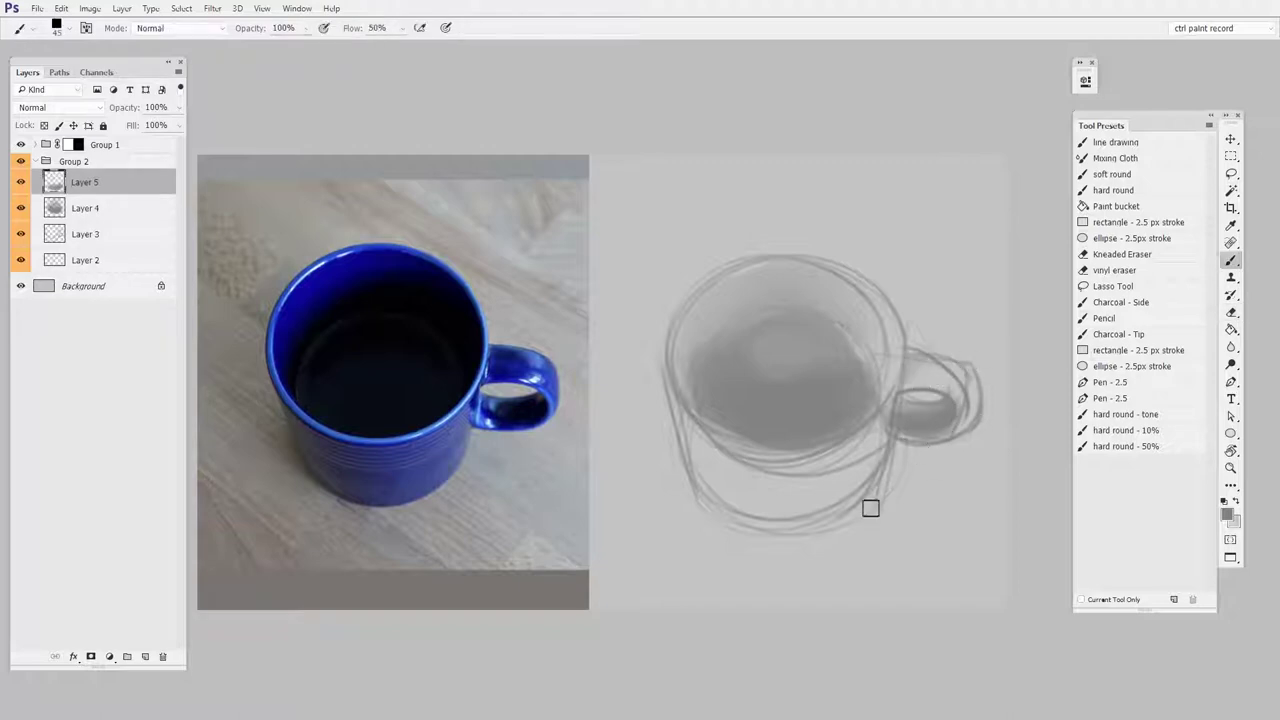
Step: On a new layer, shade the mug's outer body with a larger charcoal brush and lighten the tone below the rim with the eraser
{"action": "key", "text": "bracketright"}
{"action": "key", "text": "bracketright"}
{"action": "key", "text": "bracketright"}
{"action": "key", "text": "bracketright"}
{"action": "key", "text": "bracketright"}
{"action": "key", "text": "bracketright"}
{"action": "key", "text": "bracketright"}
{"action": "key", "text": "bracketright"}
{"action": "key", "text": "bracketright"}
{"action": "key", "text": "ctrl+shift+alt+n"}
{"action": "mouse_move", "coordinate": [698, 403]}
{"action": "left_mouse_down"}
{"action": "mouse_move", "coordinate": [857, 433]}
{"action": "mouse_move", "coordinate": [800, 440]}
{"action": "left_mouse_up"}
{"action": "key", "text": "e"}
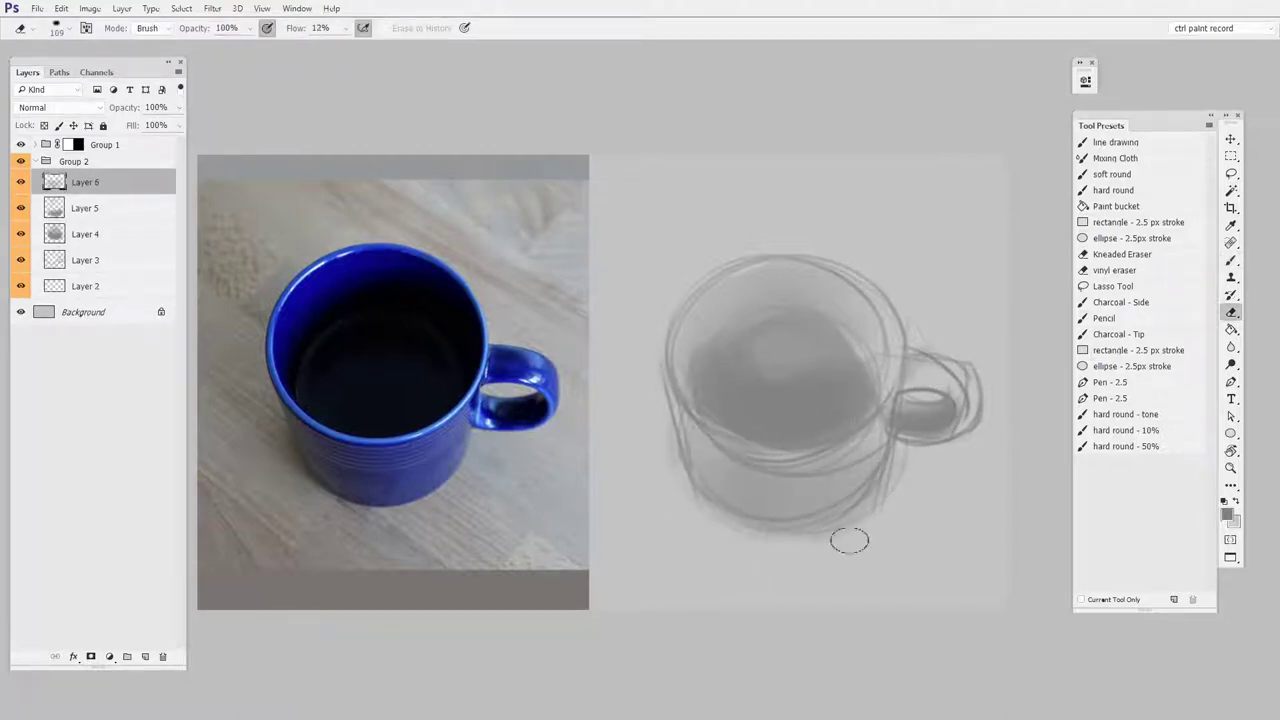
{"action": "left_click_drag", "start_coordinate": [780, 420], "coordinate": [848, 420]}
{"action": "mouse_move", "coordinate": [740, 411]}
{"action": "left_mouse_down"}
{"action": "mouse_move", "coordinate": [783, 382]}
{"action": "mouse_move", "coordinate": [826, 441]}
{"action": "mouse_move", "coordinate": [771, 419]}
{"action": "mouse_move", "coordinate": [844, 514]}
{"action": "mouse_move", "coordinate": [951, 438]}
{"action": "mouse_move", "coordinate": [814, 439]}
{"action": "mouse_move", "coordinate": [741, 457]}
{"action": "mouse_move", "coordinate": [757, 453]}
{"action": "mouse_move", "coordinate": [692, 418]}
{"action": "mouse_move", "coordinate": [722, 422]}
{"action": "mouse_move", "coordinate": [730, 438]}
{"action": "mouse_move", "coordinate": [786, 431]}
{"action": "mouse_move", "coordinate": [779, 450]}
{"action": "mouse_move", "coordinate": [853, 420]}
{"action": "left_mouse_up"}
Step: Merge all the shading and line layers in Group 2 down into Layer 2
{"action": "key", "text": "ctrl+e"}
{"action": "key", "text": "ctrl+e"}
{"action": "key", "text": "ctrl+e"}
{"action": "key", "text": "ctrl+e"}
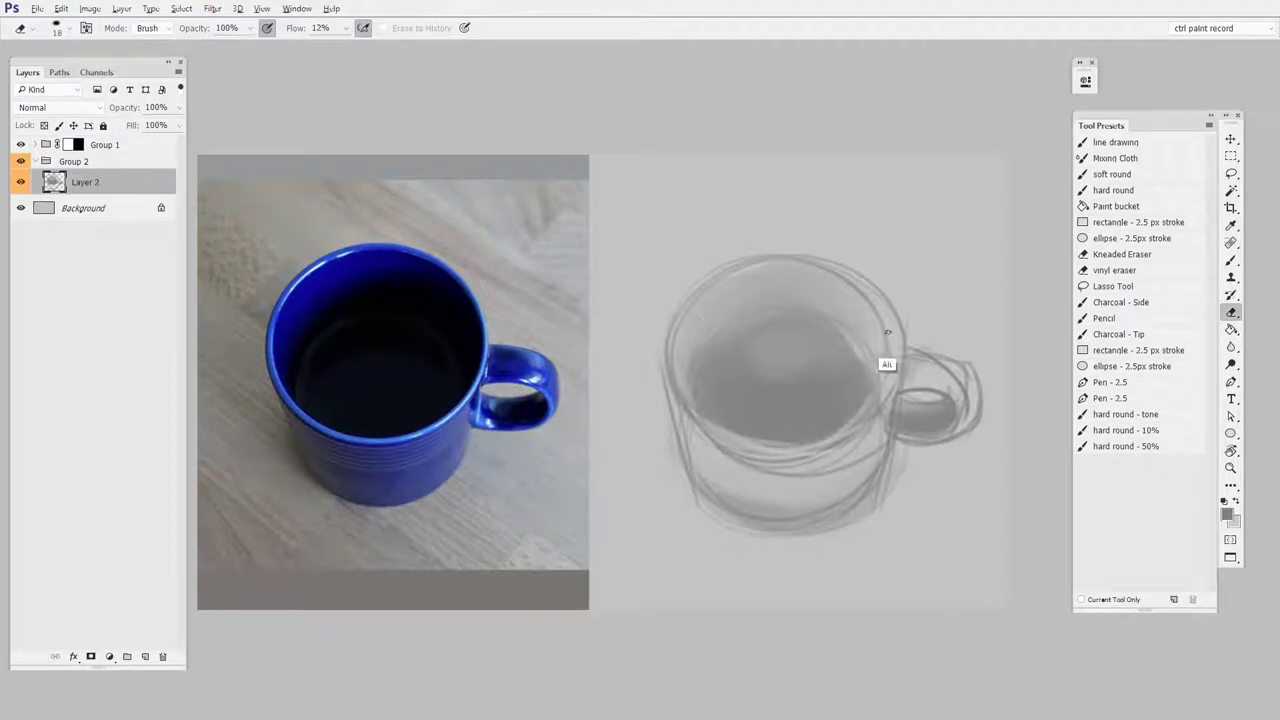
Step: Erase highlights along the mug's rim and clean up the extra construction lines below its front edge
{"action": "left_click_drag", "start_coordinate": [887, 332], "coordinate": [893, 331]}
{"action": "left_click_drag", "start_coordinate": [668, 392], "coordinate": [688, 300]}
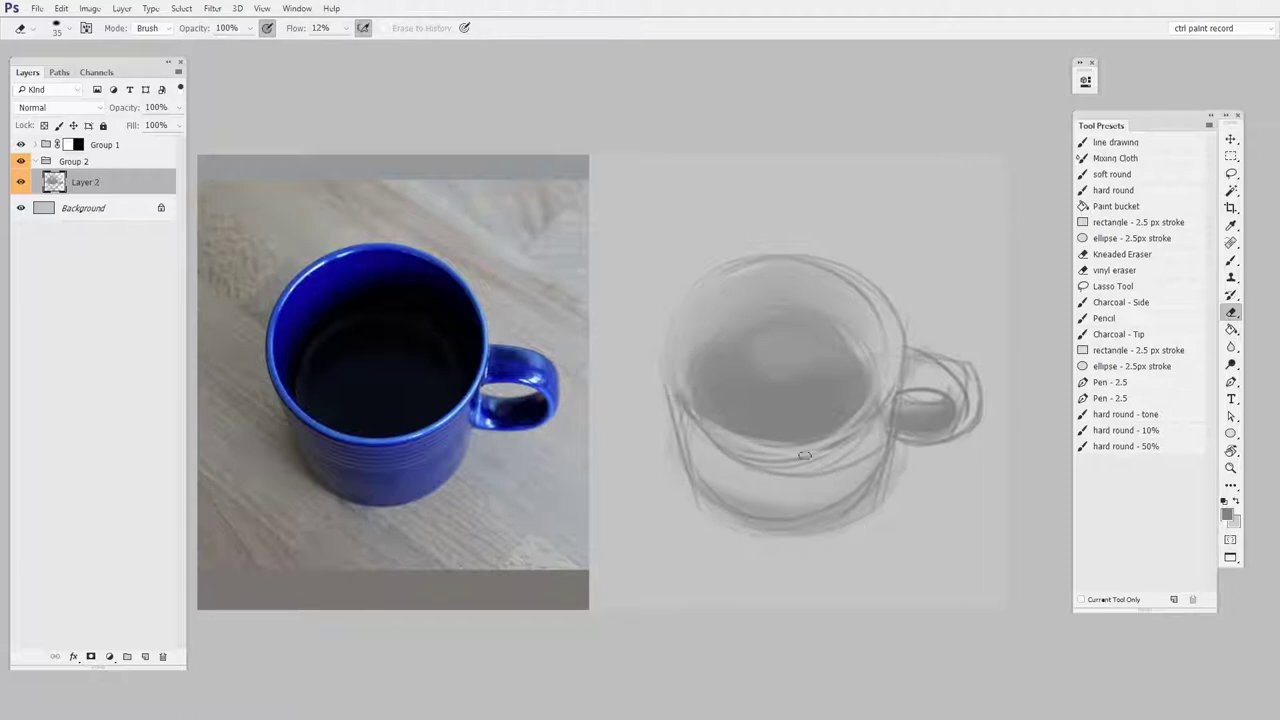
{"action": "left_click_drag", "start_coordinate": [804, 455], "coordinate": [891, 377]}
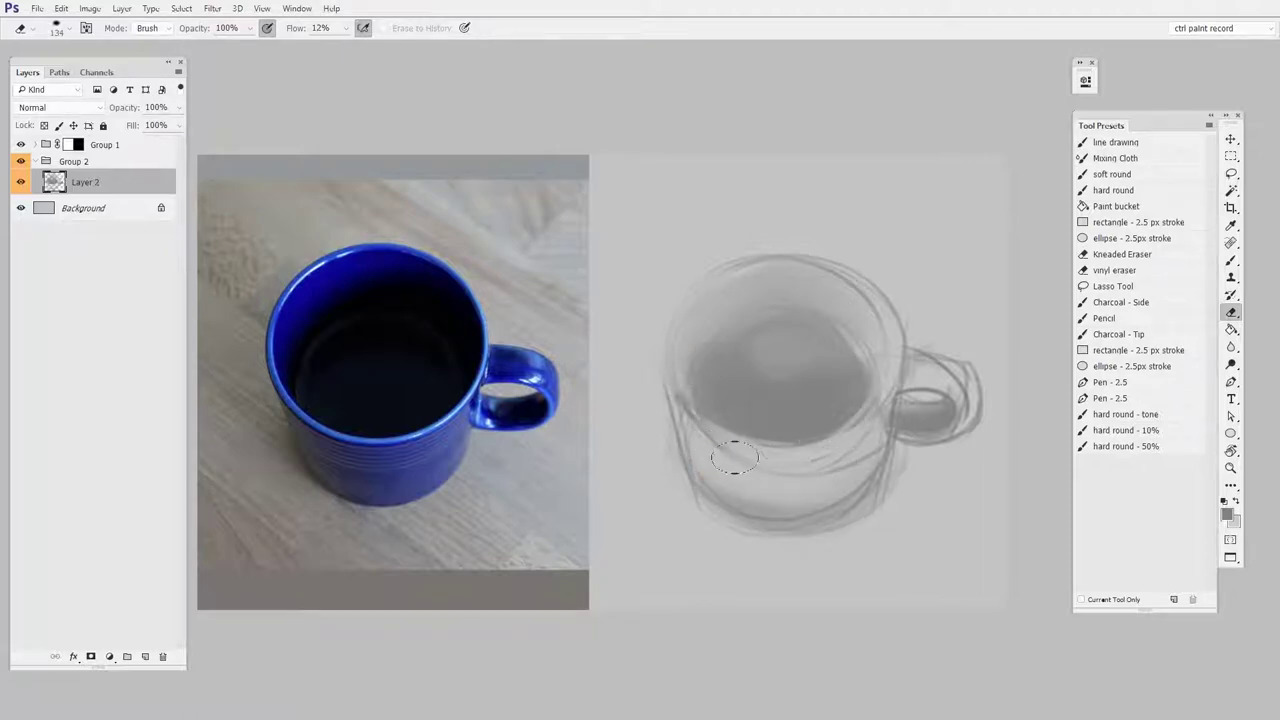
{"action": "key", "text": "v"}
{"action": "key", "text": "ctrl+z"}
{"action": "key", "text": "ctrl+z"}
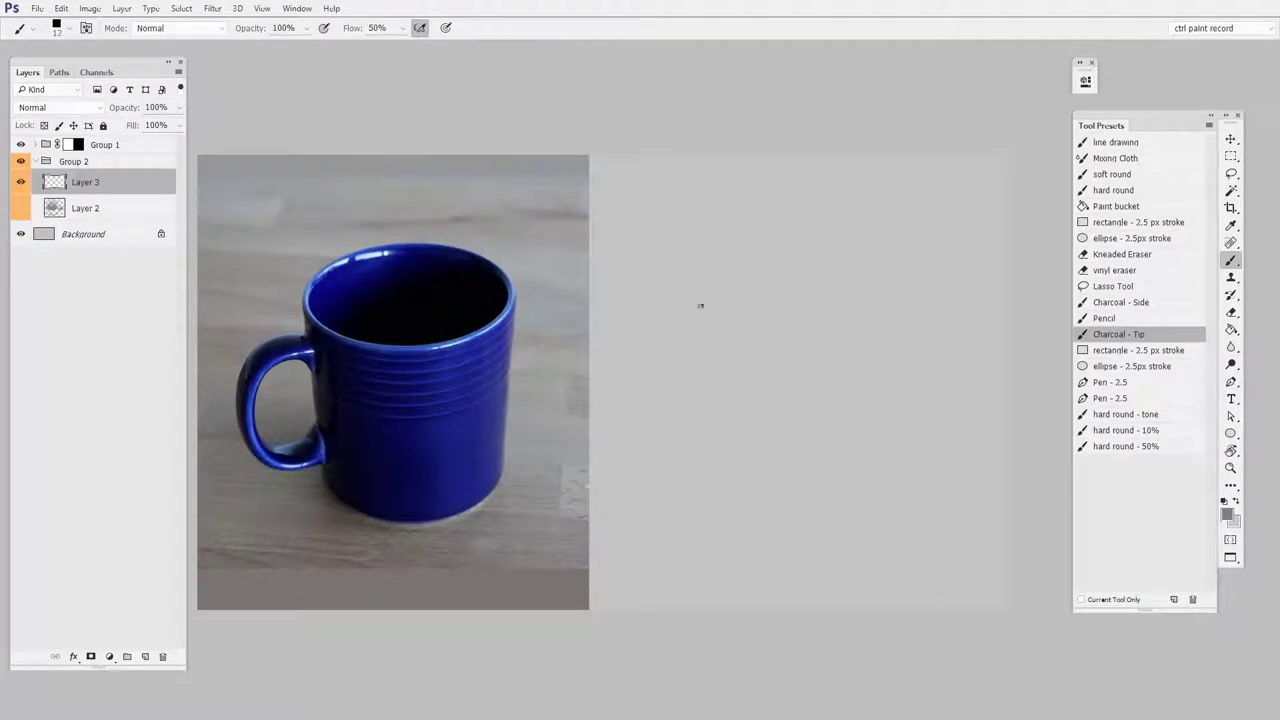
Step: Sketch the second mug's rim ellipse, base ellipse and two straight sides on Layer 3 with the Charcoal - Tip brush
{"action": "mouse_move", "coordinate": [775, 245]}
{"action": "left_mouse_down"}
{"action": "mouse_move", "coordinate": [914, 297]}
{"action": "mouse_move", "coordinate": [743, 331]}
{"action": "mouse_move", "coordinate": [684, 285]}
{"action": "left_mouse_up"}
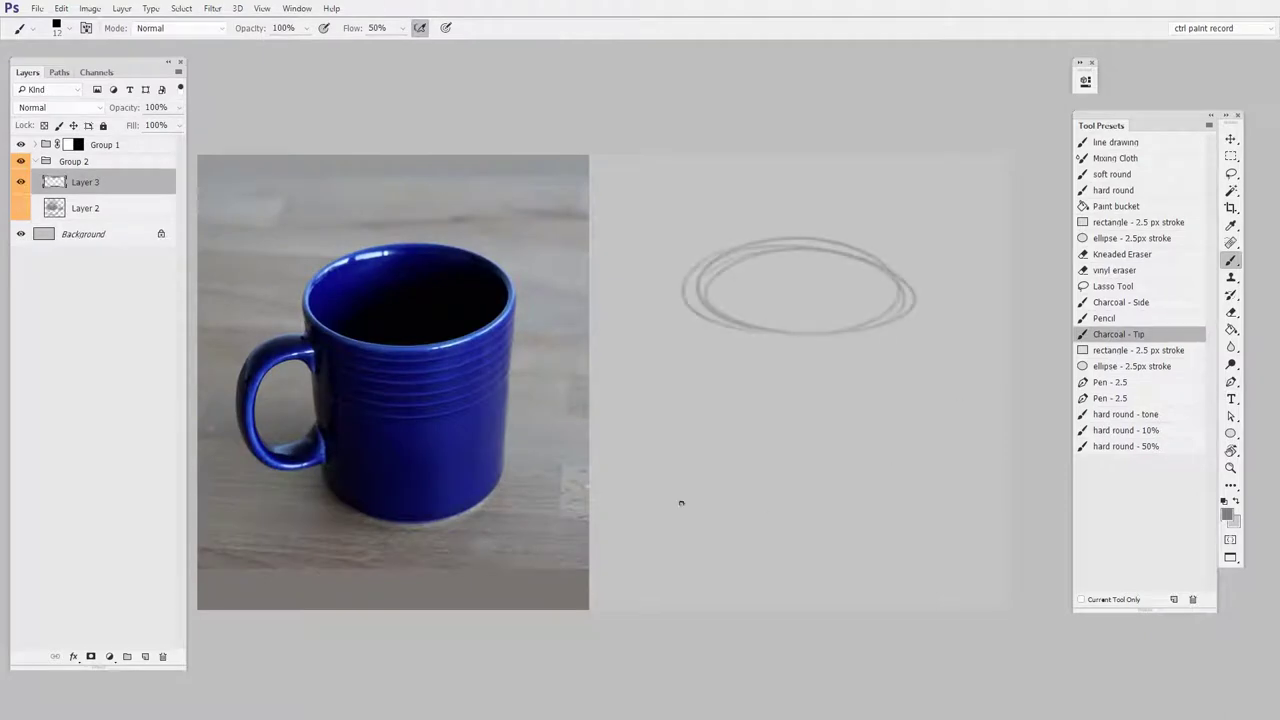
{"action": "mouse_move", "coordinate": [869, 541]}
{"action": "left_mouse_down"}
{"action": "mouse_move", "coordinate": [694, 480]}
{"action": "mouse_move", "coordinate": [860, 449]}
{"action": "mouse_move", "coordinate": [897, 511]}
{"action": "left_mouse_up"}
{"action": "left_click_drag", "start_coordinate": [903, 322], "coordinate": [884, 530]}
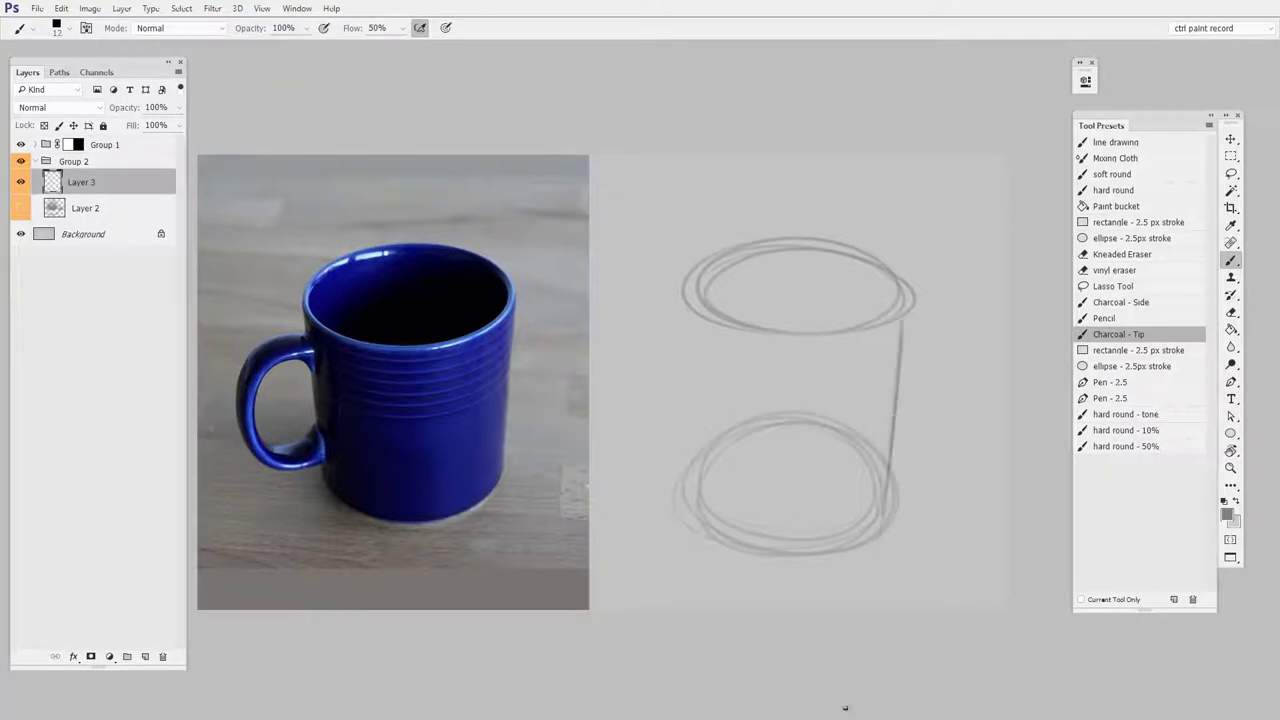
{"action": "left_click_drag", "start_coordinate": [678, 466], "coordinate": [672, 258]}
{"action": "left_click_drag", "start_coordinate": [906, 300], "coordinate": [894, 540]}
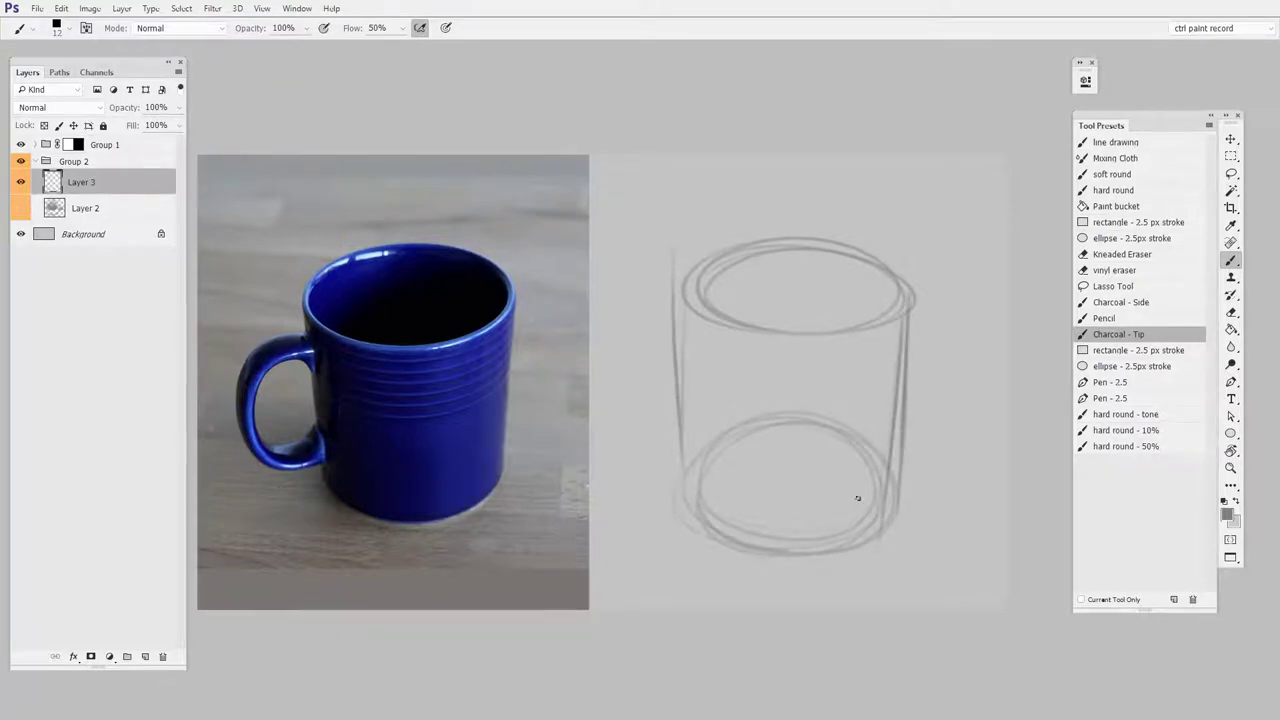
Step: Fade the hidden back of the second mug's base ellipse, and scale the whole sketch down slightly
{"action": "key", "text": "e"}
{"action": "mouse_move", "coordinate": [871, 471]}
{"action": "left_mouse_down"}
{"action": "mouse_move", "coordinate": [749, 457]}
{"action": "mouse_move", "coordinate": [863, 466]}
{"action": "mouse_move", "coordinate": [750, 397]}
{"action": "left_mouse_up"}
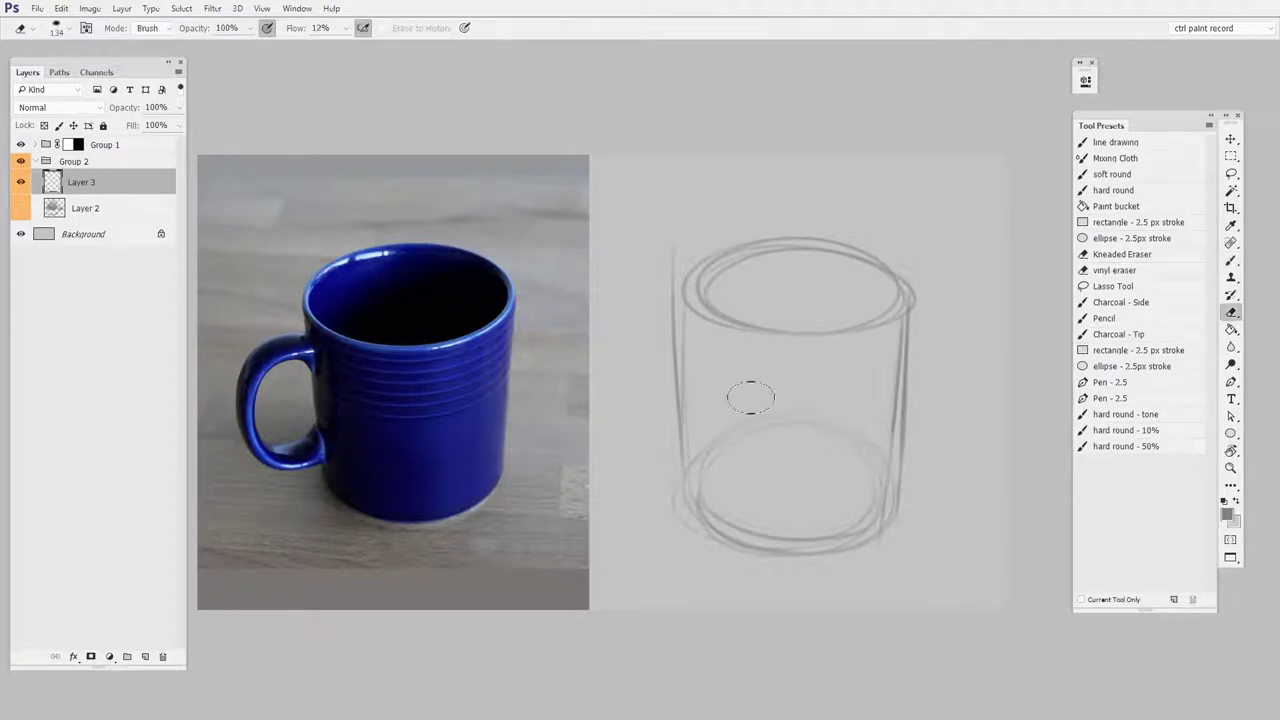
{"action": "key", "text": "ctrl+t"}
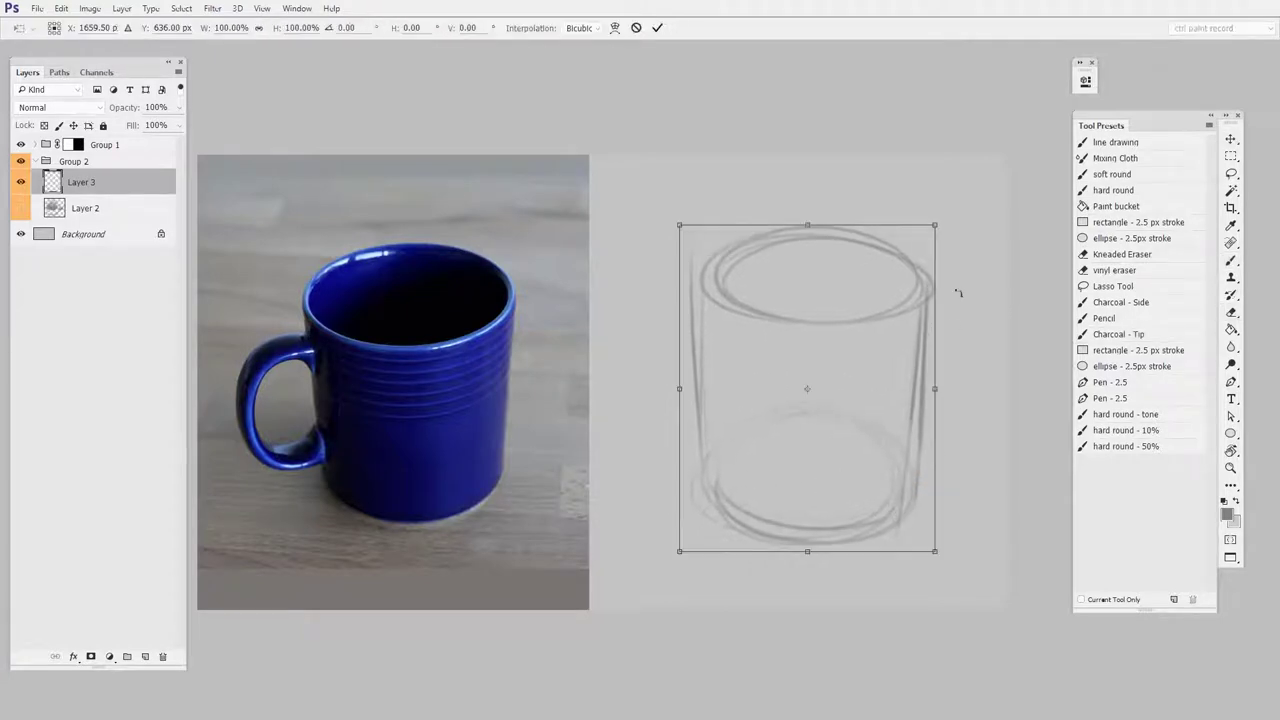
{"action": "left_click_drag", "start_coordinate": [936, 227], "coordinate": [931, 239]}
{"action": "key", "text": "Return"}
Step: Sketch the curved handle on the second mug's left side, undoing strokes that miss the shape
{"action": "key", "text": "b"}
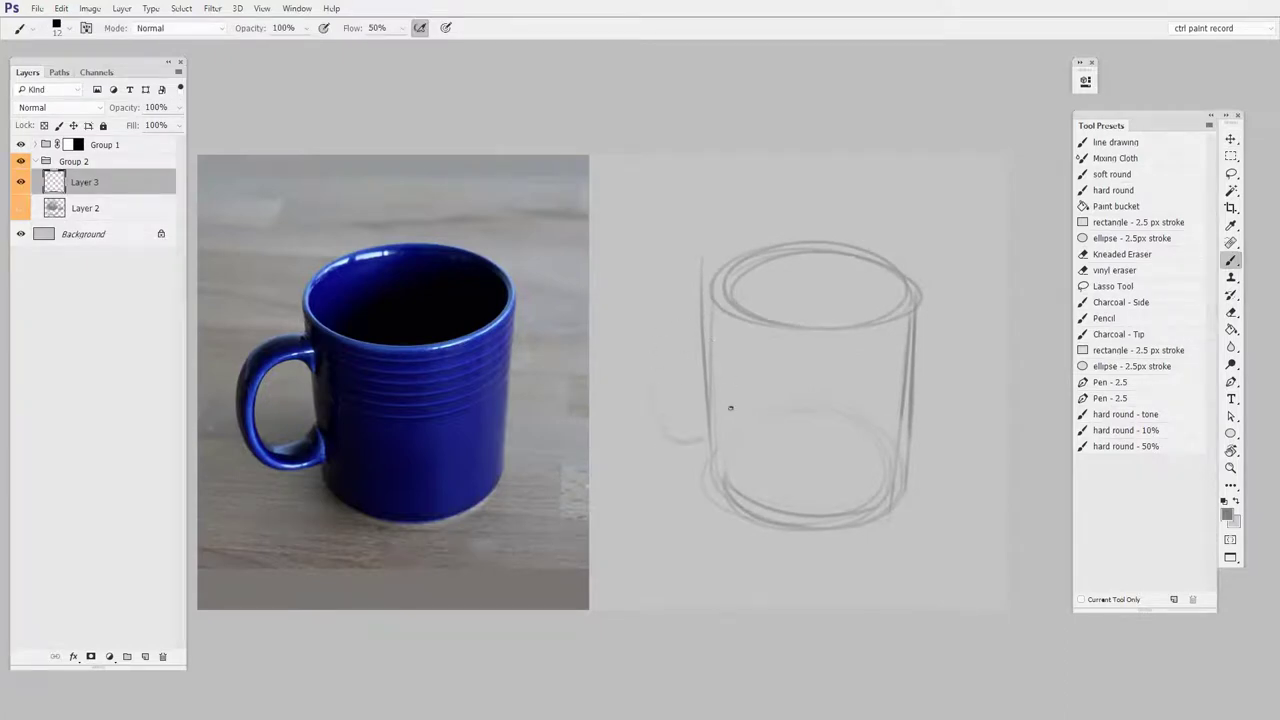
{"action": "left_click_drag", "start_coordinate": [659, 418], "coordinate": [734, 428]}
{"action": "left_click_drag", "start_coordinate": [655, 340], "coordinate": [724, 311]}
{"action": "key", "text": "ctrl+z"}
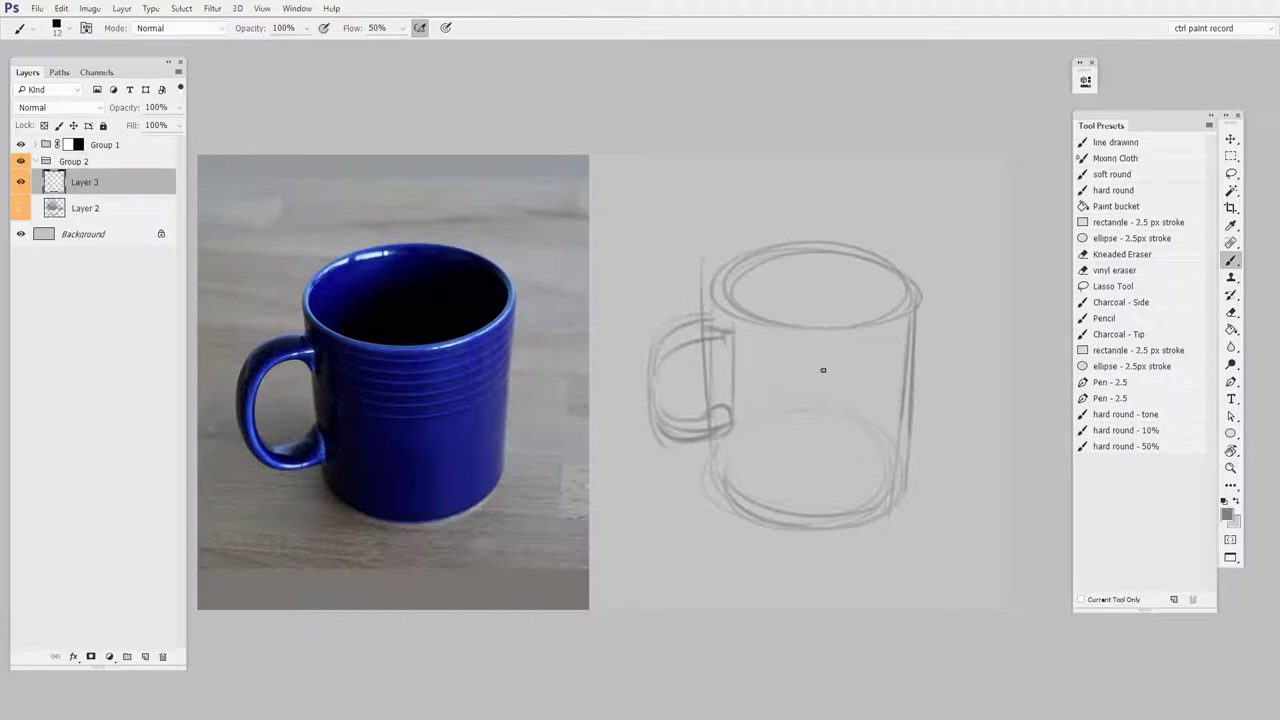
{"action": "left_click_drag", "start_coordinate": [670, 321], "coordinate": [648, 420]}
{"action": "key", "text": "ctrl+z"}
Step: Lasso the handle, put the selection on its own layer and adjust its shape with Free Transform
{"action": "left_click", "coordinate": [1232, 173]}
{"action": "left_click_drag", "start_coordinate": [740, 425], "coordinate": [702, 270]}
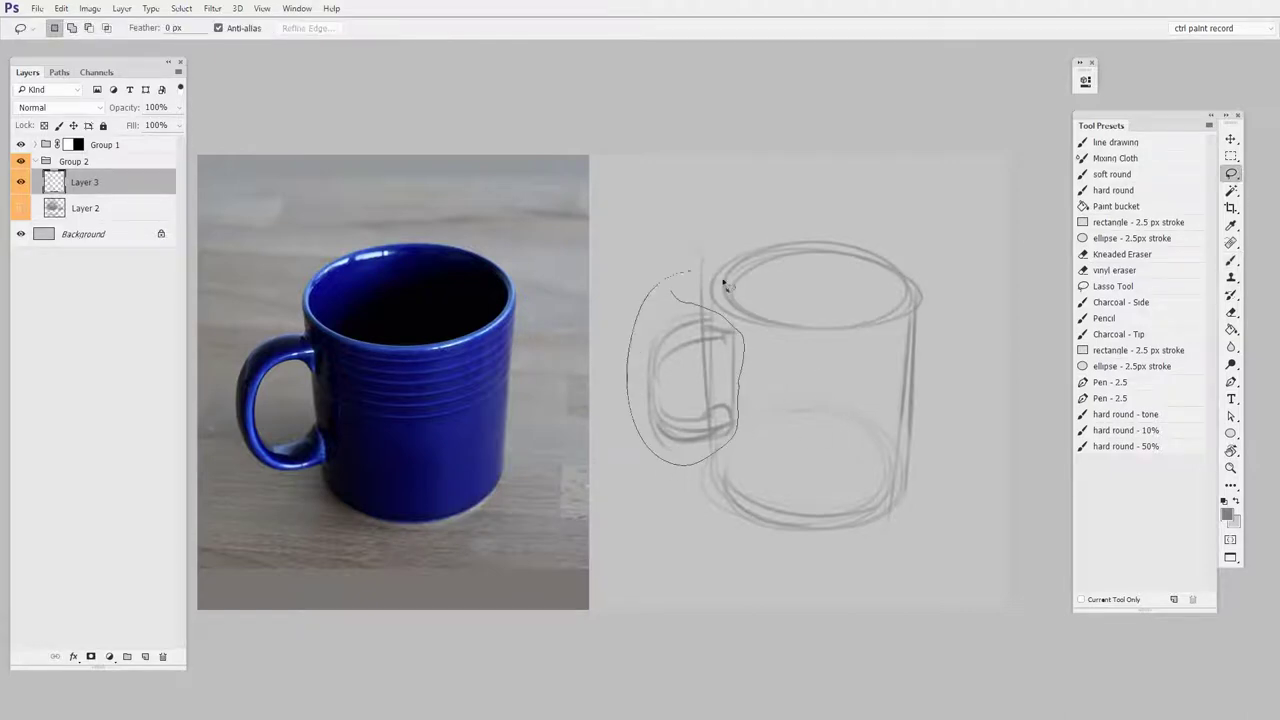
{"action": "right_click", "coordinate": [669, 396]}
{"action": "left_click", "coordinate": [739, 518]}
{"action": "key", "text": "ctrl+t"}
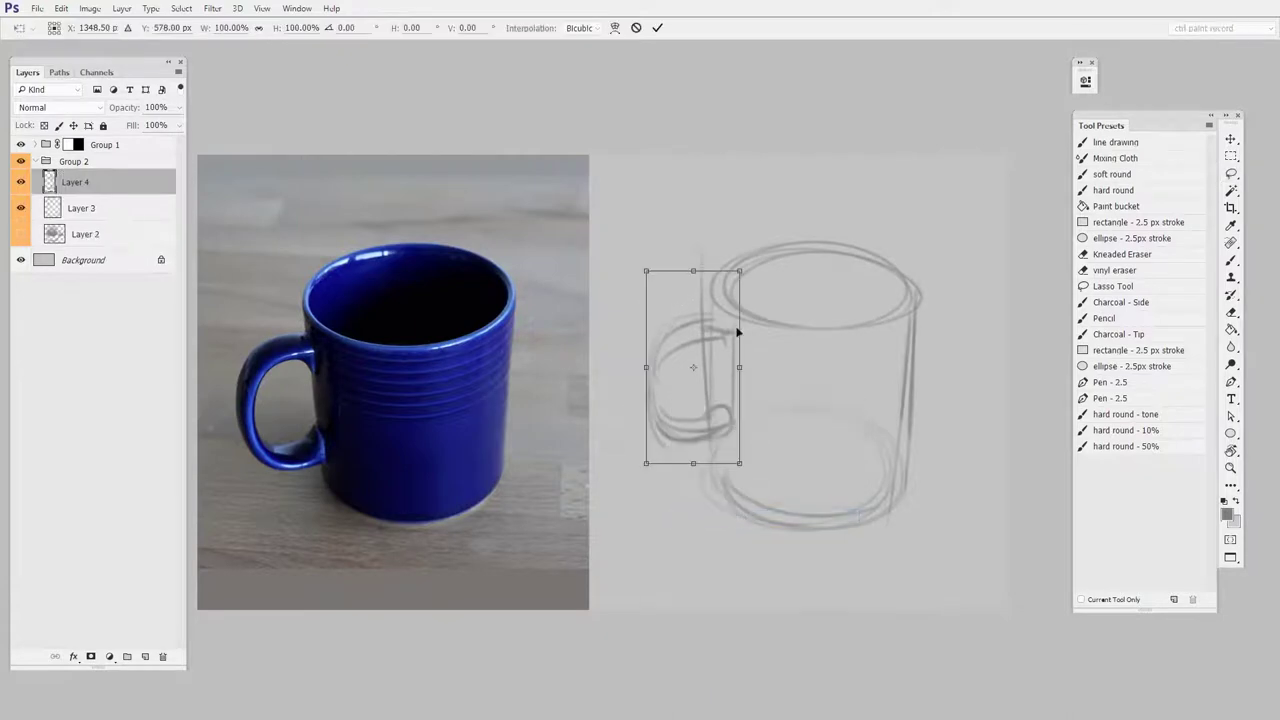
{"action": "left_click_drag", "start_coordinate": [738, 271], "coordinate": [748, 266]}
{"action": "key", "text": "Return"}
Step: Reposition the handle against the mug's side and merge it back into Layer 3
{"action": "key", "text": "v"}
{"action": "left_click_drag", "start_coordinate": [726, 447], "coordinate": [728, 444]}
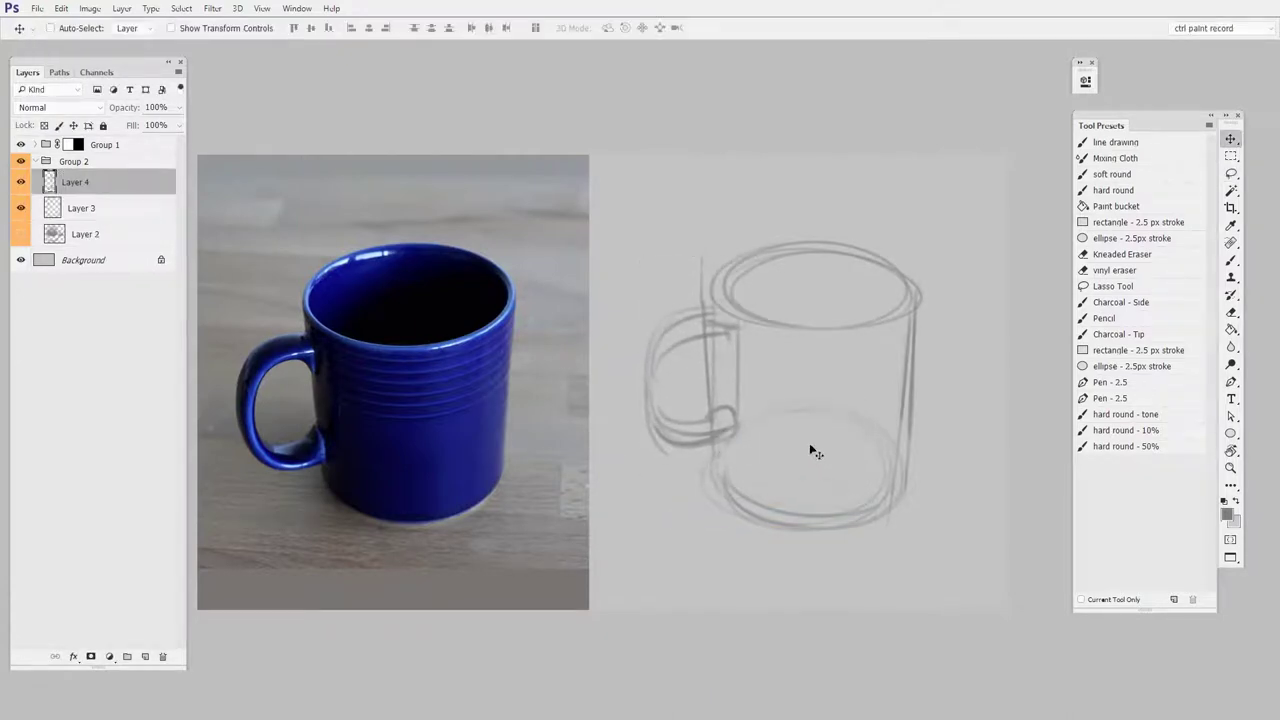
{"action": "left_click_drag", "start_coordinate": [816, 453], "coordinate": [811, 449]}
{"action": "key", "text": "ctrl+e"}
Step: On a new layer, shade the mug's opening with the Charcoal - Side preset and erase the tone spilling below the rim
{"action": "key", "text": "ctrl+z"}
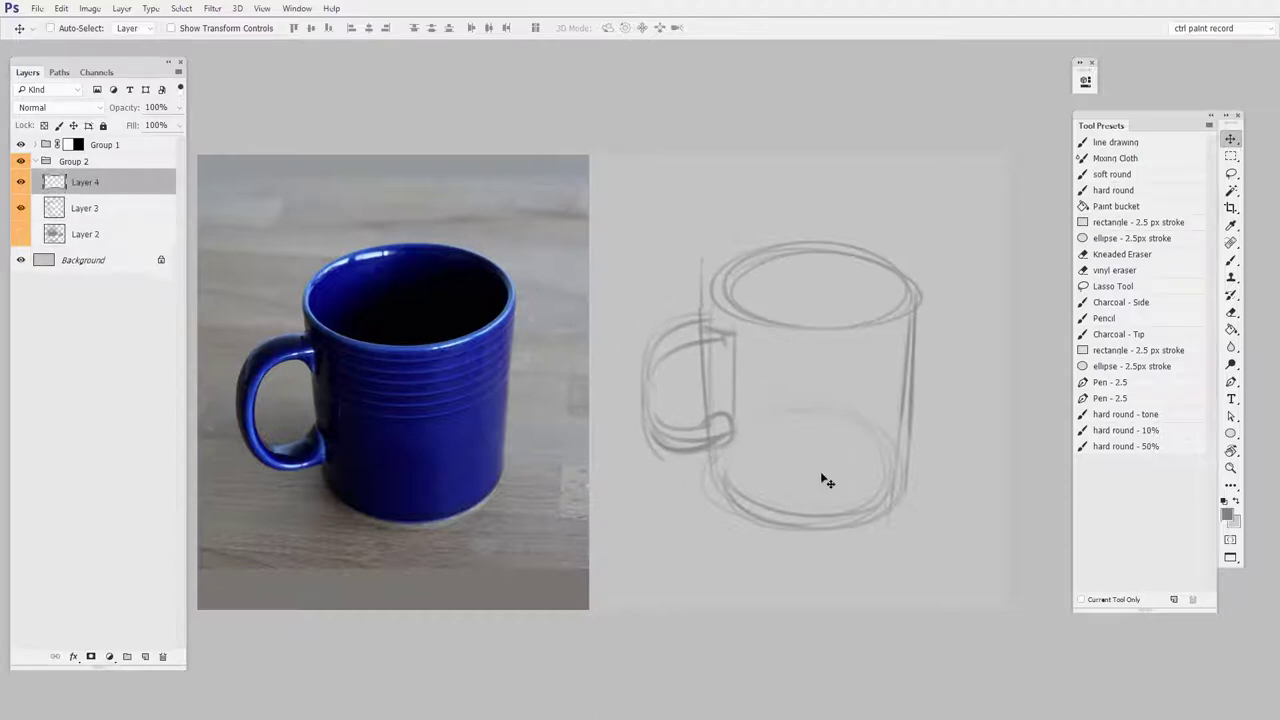
{"action": "key", "text": "b"}
{"action": "left_click", "coordinate": [1147, 300]}
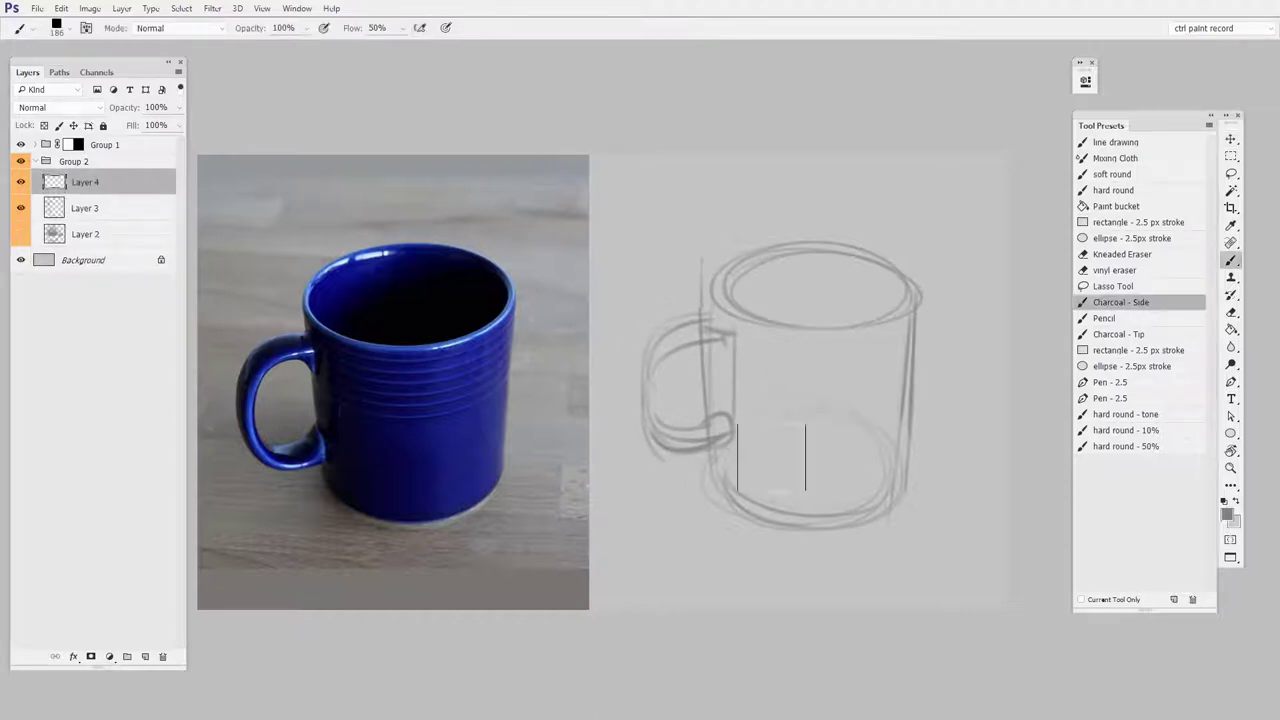
{"action": "mouse_move", "coordinate": [870, 330]}
{"action": "left_mouse_down"}
{"action": "mouse_move", "coordinate": [829, 314]}
{"action": "mouse_move", "coordinate": [787, 351]}
{"action": "mouse_move", "coordinate": [857, 329]}
{"action": "mouse_move", "coordinate": [749, 337]}
{"action": "mouse_move", "coordinate": [810, 300]}
{"action": "left_mouse_up"}
{"action": "key", "text": "e"}
{"action": "mouse_move", "coordinate": [860, 355]}
{"action": "left_mouse_down"}
{"action": "mouse_move", "coordinate": [767, 350]}
{"action": "mouse_move", "coordinate": [885, 345]}
{"action": "mouse_move", "coordinate": [727, 302]}
{"action": "left_mouse_up"}
{"action": "left_click_drag", "start_coordinate": [780, 386], "coordinate": [845, 384]}
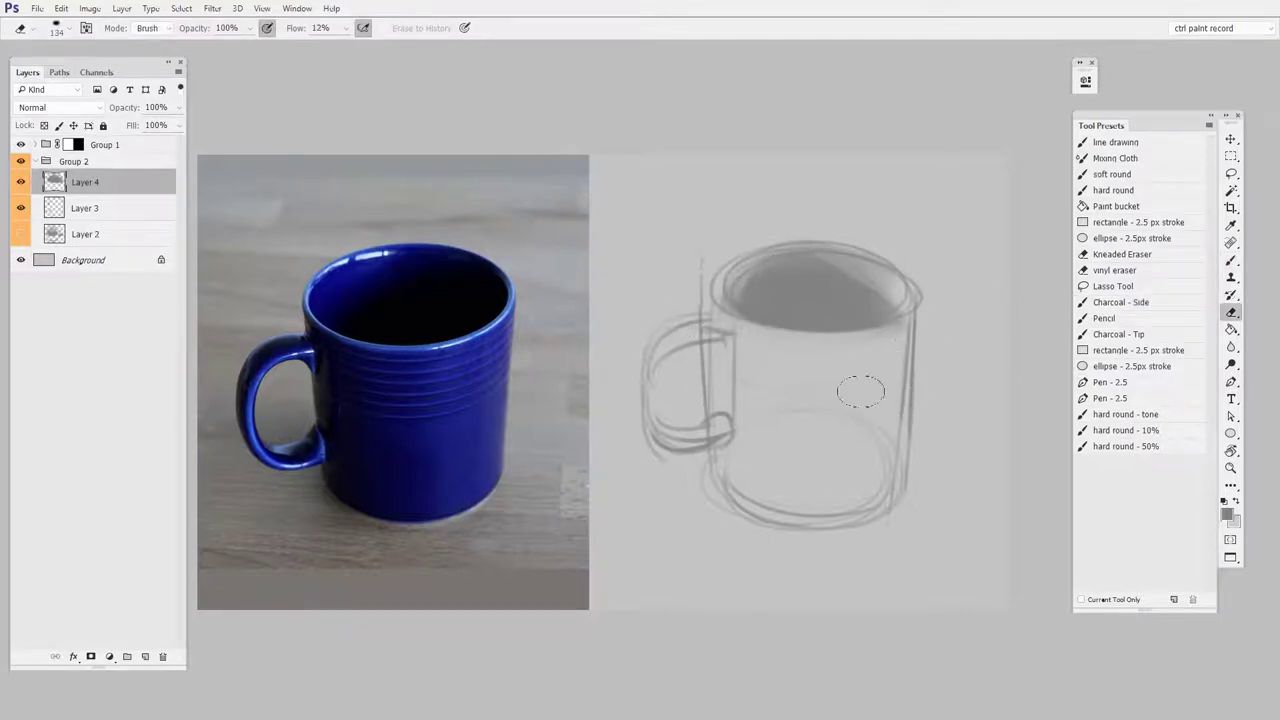
Step: Darken the mug's interior further and lighten its upper edge and left side with the eraser
{"action": "key", "text": "b"}
{"action": "left_click_drag", "start_coordinate": [755, 285], "coordinate": [875, 275]}
{"action": "key", "text": "e"}
{"action": "left_click_drag", "start_coordinate": [854, 226], "coordinate": [738, 251]}
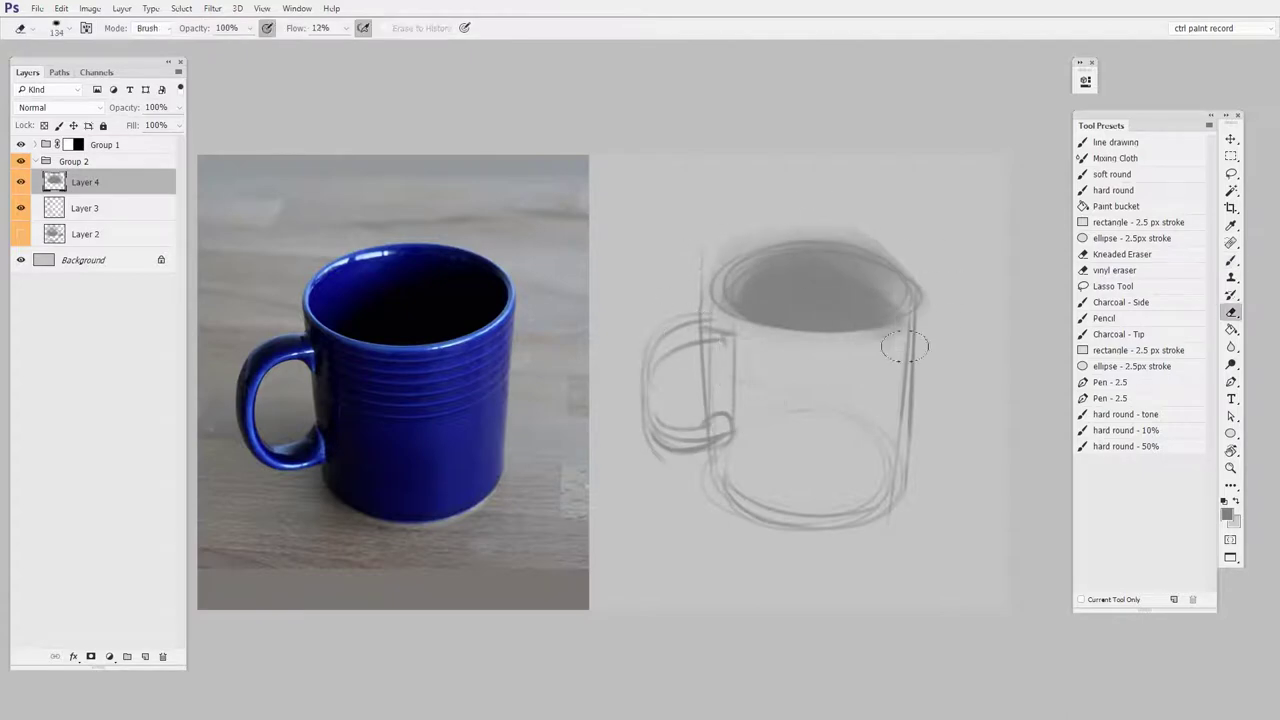
{"action": "mouse_move", "coordinate": [842, 275]}
{"action": "left_mouse_down"}
{"action": "mouse_move", "coordinate": [775, 268]}
{"action": "mouse_move", "coordinate": [740, 285]}
{"action": "left_mouse_up"}
Step: Add another layer and shade the left side of the mug's body with a smaller charcoal brush
{"action": "key", "text": "ctrl+shift+alt+n"}
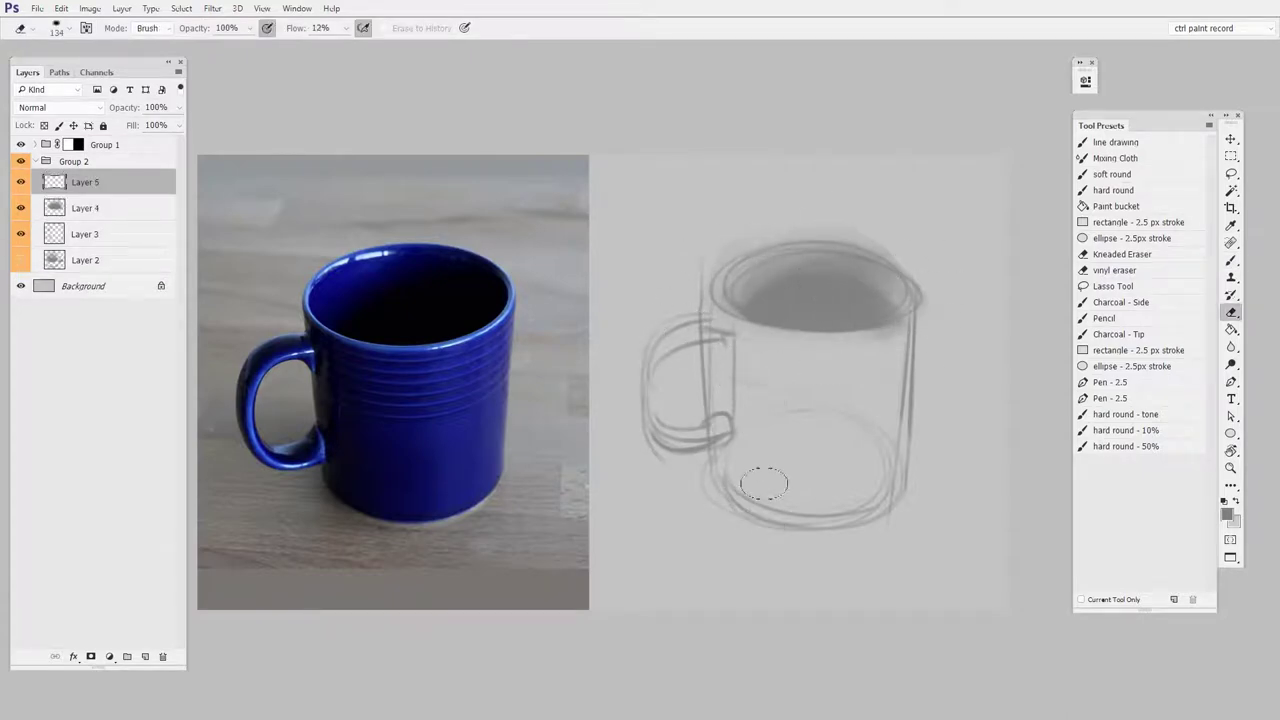
{"action": "key", "text": "b"}
{"action": "key", "text": "bracketleft"}
{"action": "key", "text": "bracketleft"}
{"action": "key", "text": "bracketleft"}
{"action": "key", "text": "bracketleft"}
{"action": "key", "text": "bracketleft"}
{"action": "key", "text": "bracketleft"}
{"action": "key", "text": "bracketleft"}
{"action": "key", "text": "bracketleft"}
{"action": "mouse_move", "coordinate": [720, 338]}
{"action": "left_mouse_down"}
{"action": "mouse_move", "coordinate": [744, 521]}
{"action": "mouse_move", "coordinate": [747, 361]}
{"action": "mouse_move", "coordinate": [763, 427]}
{"action": "mouse_move", "coordinate": [750, 440]}
{"action": "mouse_move", "coordinate": [801, 435]}
{"action": "mouse_move", "coordinate": [835, 491]}
{"action": "mouse_move", "coordinate": [795, 417]}
{"action": "mouse_move", "coordinate": [829, 463]}
{"action": "left_mouse_up"}
Step: Enlarge the charcoal brush and lighten the body's middle and right side with the eraser
{"action": "key", "text": "bracketright"}
{"action": "key", "text": "bracketright"}
{"action": "key", "text": "bracketright"}
{"action": "key", "text": "bracketright"}
{"action": "key", "text": "bracketright"}
{"action": "key", "text": "bracketright"}
{"action": "key", "text": "bracketright"}
{"action": "key", "text": "bracketright"}
{"action": "key", "text": "bracketright"}
{"action": "key", "text": "e"}
{"action": "left_click_drag", "start_coordinate": [846, 403], "coordinate": [886, 423]}
{"action": "mouse_move", "coordinate": [800, 358]}
{"action": "left_mouse_down"}
{"action": "mouse_move", "coordinate": [836, 410]}
{"action": "mouse_move", "coordinate": [787, 448]}
{"action": "mouse_move", "coordinate": [854, 348]}
{"action": "mouse_move", "coordinate": [824, 485]}
{"action": "mouse_move", "coordinate": [851, 382]}
{"action": "mouse_move", "coordinate": [899, 478]}
{"action": "mouse_move", "coordinate": [796, 528]}
{"action": "mouse_move", "coordinate": [717, 468]}
{"action": "mouse_move", "coordinate": [724, 441]}
{"action": "mouse_move", "coordinate": [688, 403]}
{"action": "mouse_move", "coordinate": [613, 435]}
{"action": "mouse_move", "coordinate": [692, 413]}
{"action": "left_mouse_up"}
Step: On a new layer, shade the handle in charcoal and erase the excess tone around and inside its loop
{"action": "key", "text": "ctrl+shift+alt+n"}
{"action": "key", "text": "b"}
{"action": "key", "text": "e"}
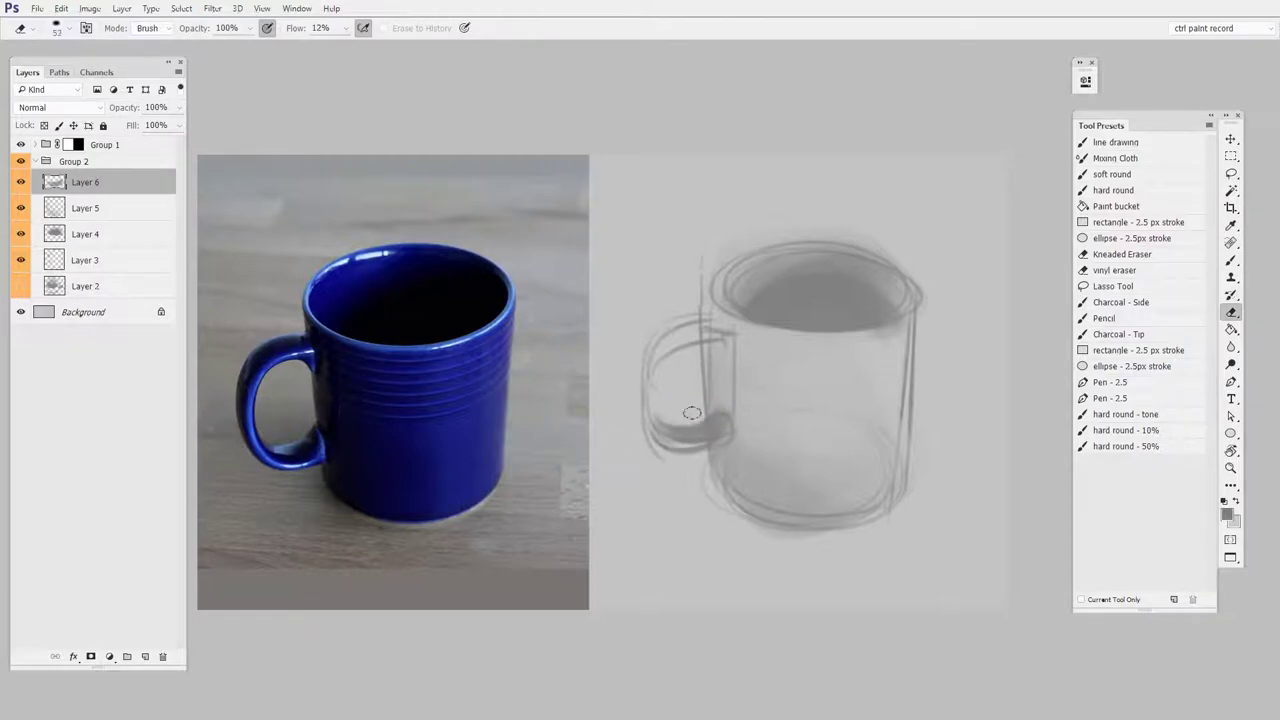
{"action": "mouse_move", "coordinate": [689, 486]}
{"action": "left_mouse_down"}
{"action": "mouse_move", "coordinate": [687, 354]}
{"action": "mouse_move", "coordinate": [655, 367]}
{"action": "mouse_move", "coordinate": [681, 330]}
{"action": "mouse_move", "coordinate": [646, 380]}
{"action": "mouse_move", "coordinate": [712, 434]}
{"action": "mouse_move", "coordinate": [703, 348]}
{"action": "left_mouse_up"}
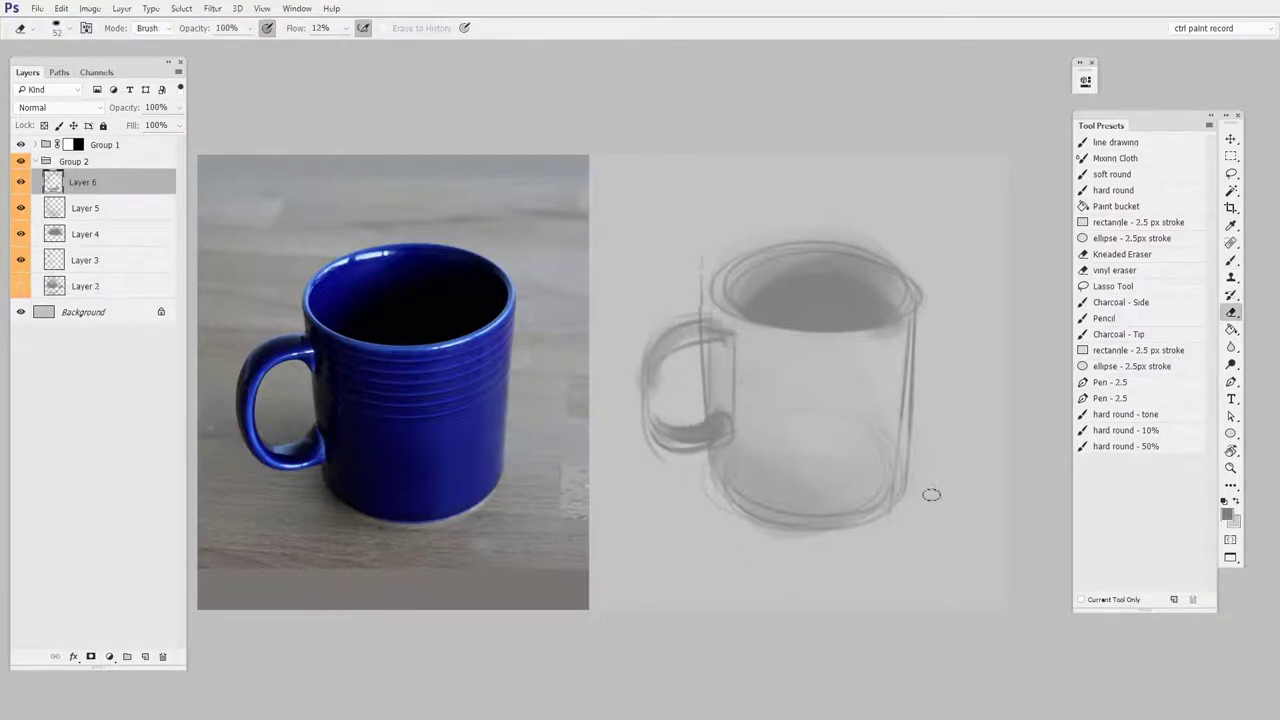
Step: Merge Layers 4, 5 and 6 of the second mug's drawing down into Layer 3
{"action": "key", "text": "ctrl+e"}
{"action": "key", "text": "ctrl+e"}
{"action": "key", "text": "ctrl+e"}
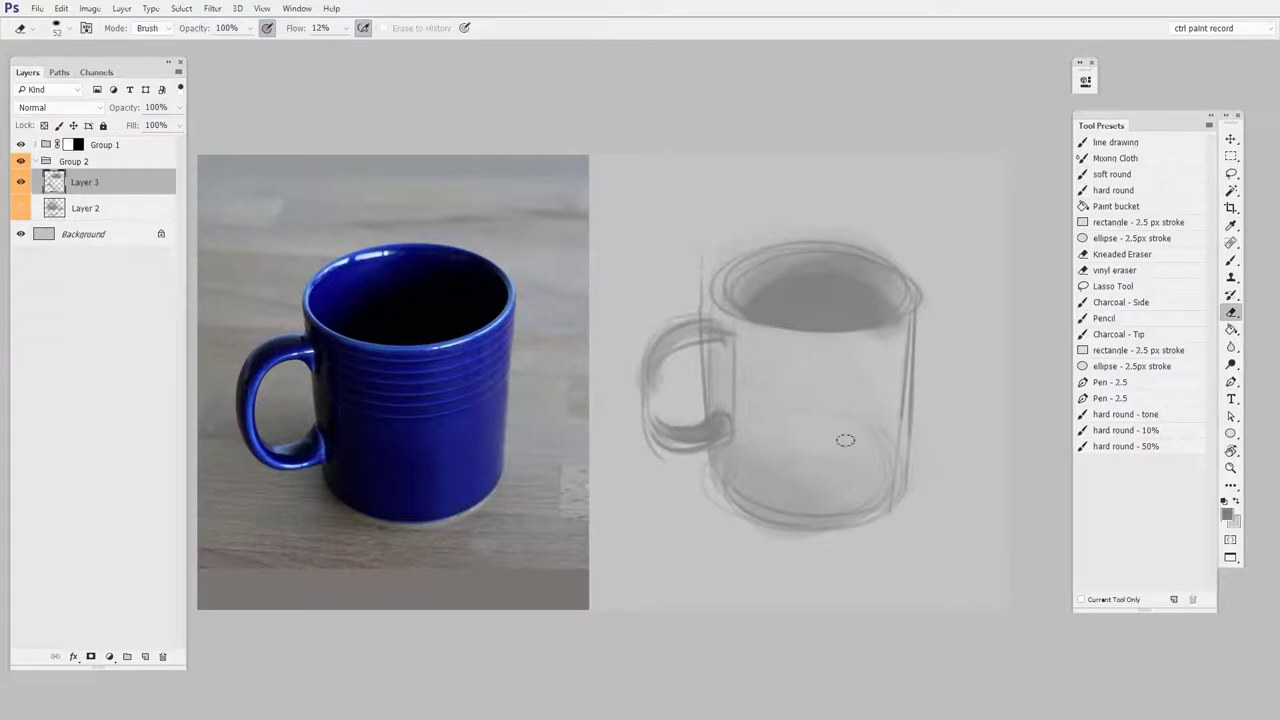
Step: Enlarge the eraser to 115 and lighten the tone across the second mug's body from the rim down to the base
{"action": "left_click_drag", "start_coordinate": [835, 337], "coordinate": [798, 343]}
{"action": "left_click_drag", "start_coordinate": [823, 421], "coordinate": [795, 421]}
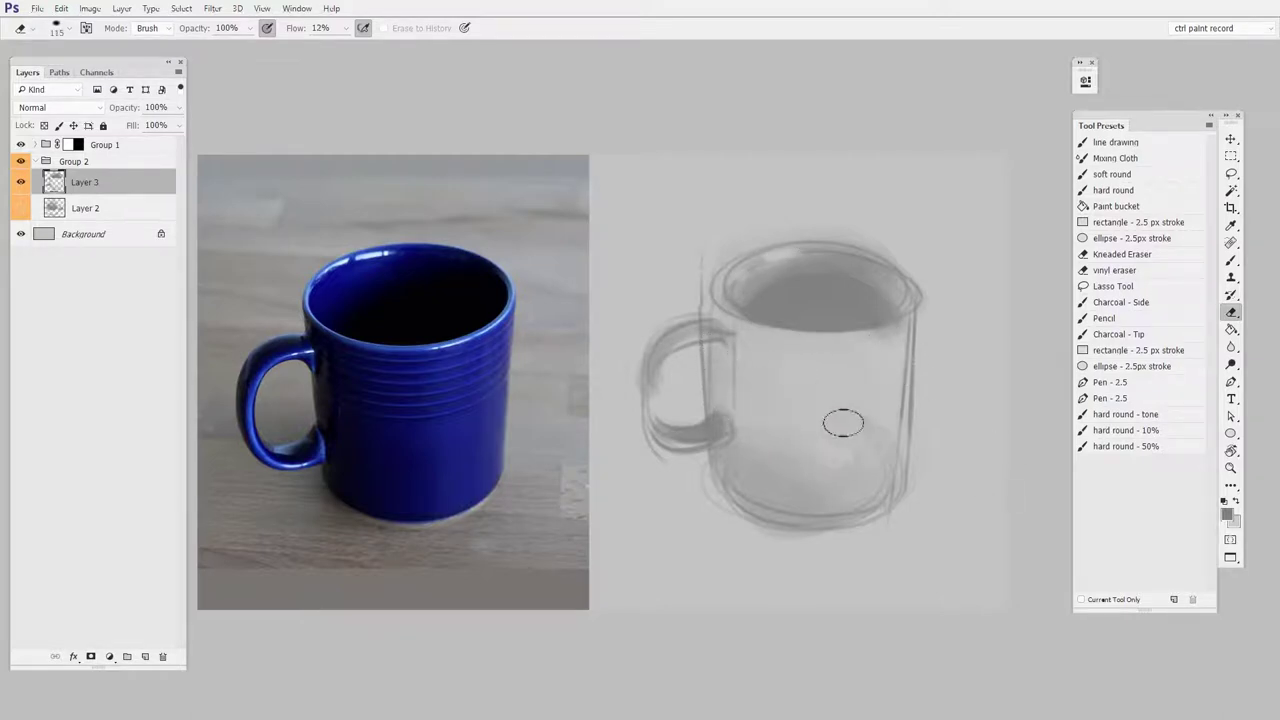
{"action": "left_click_drag", "start_coordinate": [779, 468], "coordinate": [830, 473]}
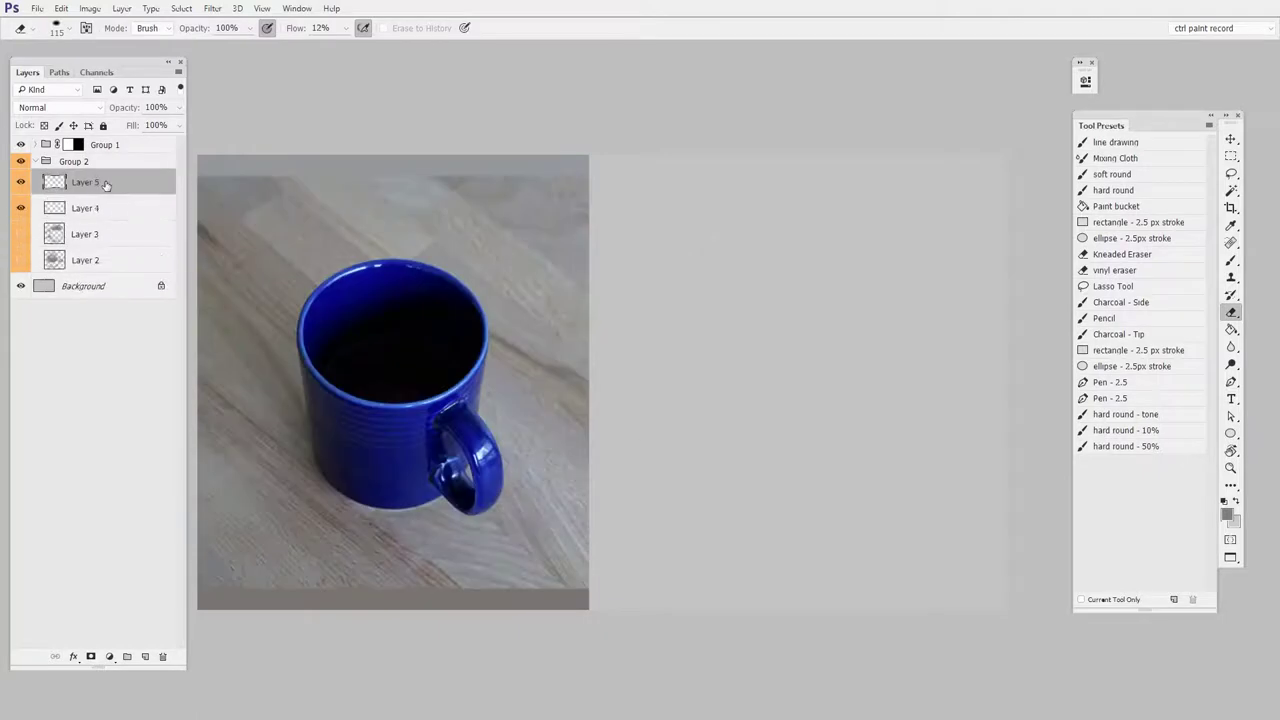
Step: On Layer 5, block in the third mug's oval rim, left side and curved base with a size 51 brush
{"action": "key", "text": "b"}
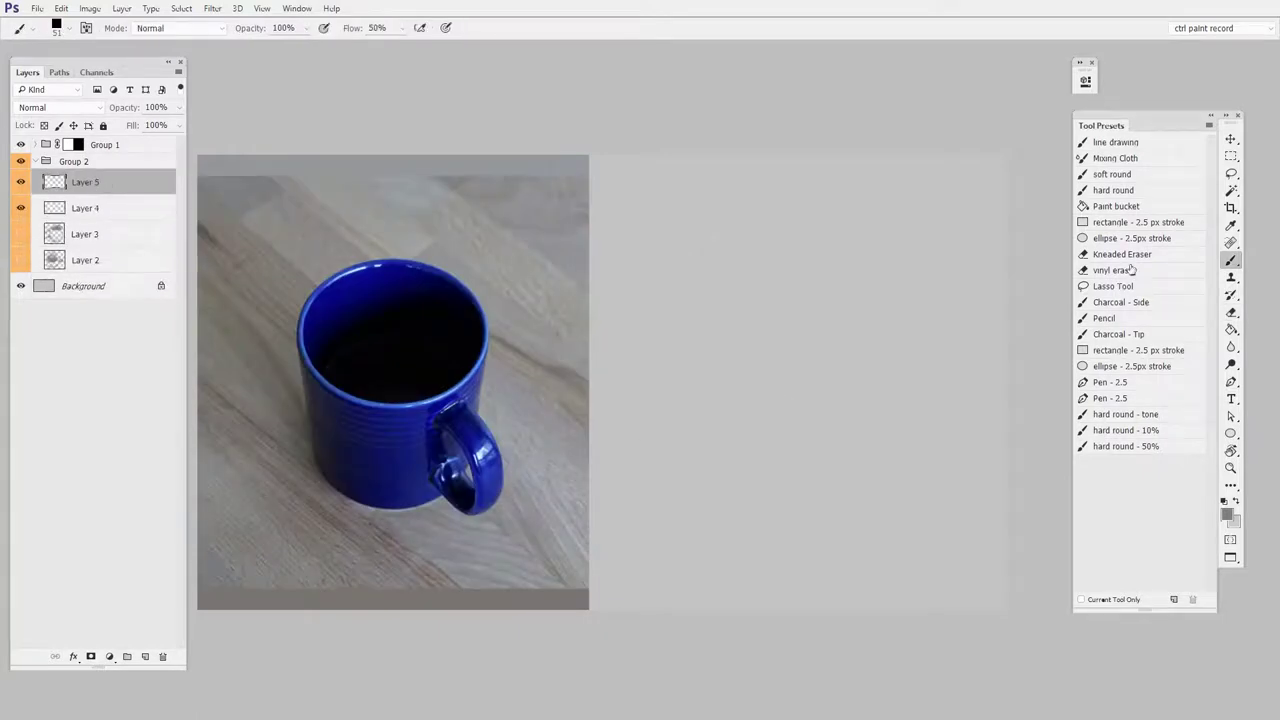
{"action": "mouse_move", "coordinate": [775, 441]}
{"action": "left_mouse_down"}
{"action": "mouse_move", "coordinate": [734, 277]}
{"action": "mouse_move", "coordinate": [883, 363]}
{"action": "mouse_move", "coordinate": [740, 277]}
{"action": "left_mouse_up"}
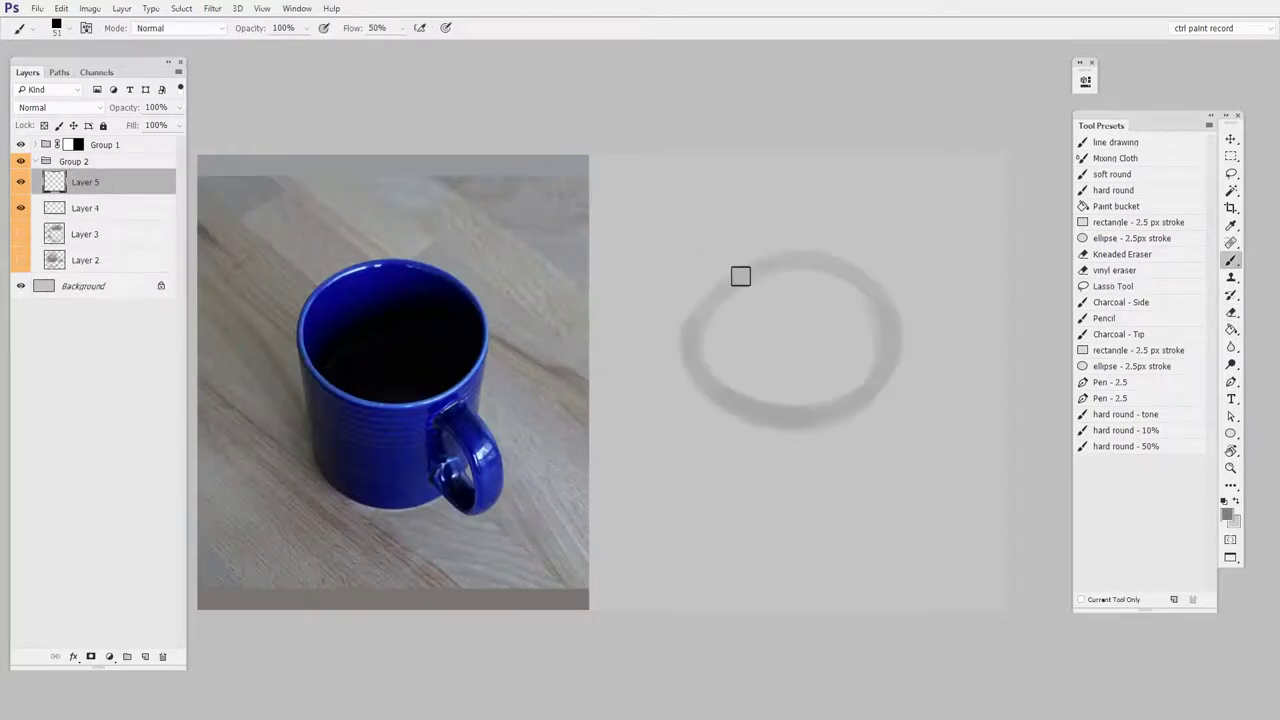
{"action": "left_click_drag", "start_coordinate": [693, 348], "coordinate": [707, 486]}
{"action": "left_click_drag", "start_coordinate": [694, 415], "coordinate": [840, 494]}
{"action": "mouse_move", "coordinate": [706, 469]}
{"action": "left_mouse_down"}
{"action": "mouse_move", "coordinate": [803, 506]}
{"action": "mouse_move", "coordinate": [880, 467]}
{"action": "left_mouse_up"}
{"action": "left_click_drag", "start_coordinate": [705, 477], "coordinate": [880, 467]}
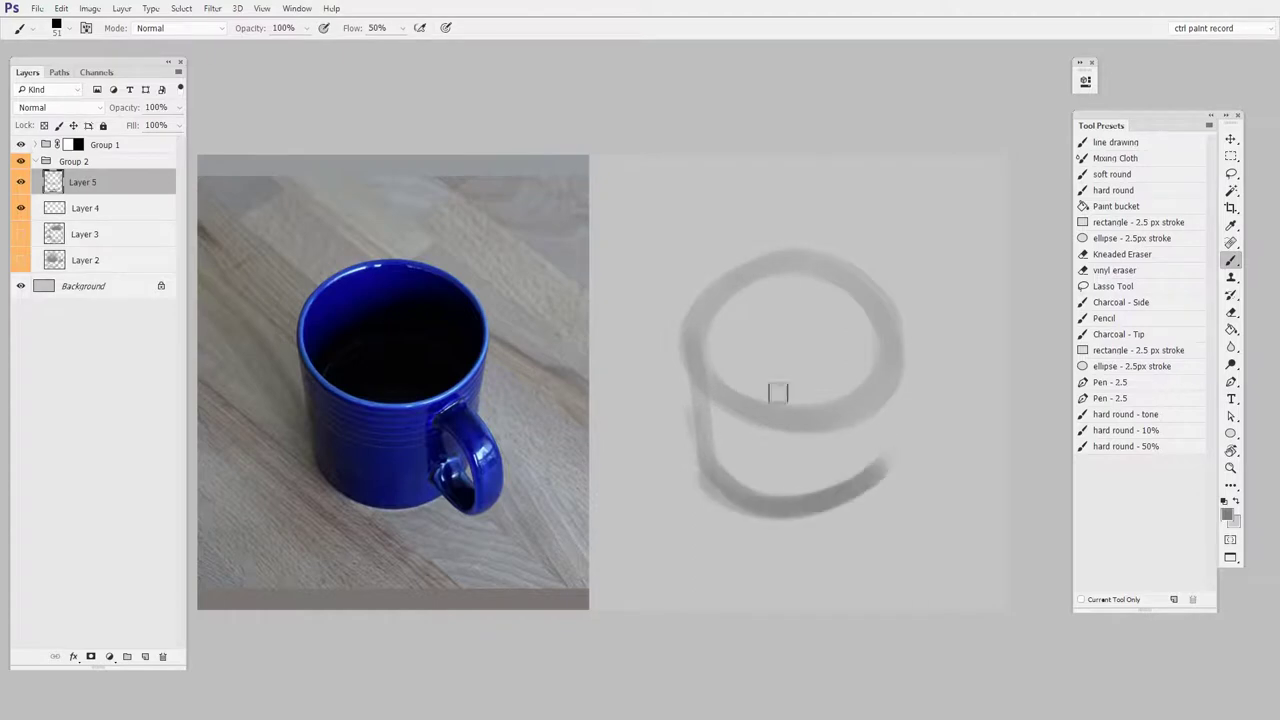
Step: Shade the third mug's interior and right side with a larger brush, and erase tone from the body and around the base
{"action": "mouse_move", "coordinate": [693, 455]}
{"action": "left_mouse_down"}
{"action": "mouse_move", "coordinate": [765, 508]}
{"action": "mouse_move", "coordinate": [817, 409]}
{"action": "mouse_move", "coordinate": [743, 371]}
{"action": "mouse_move", "coordinate": [774, 349]}
{"action": "mouse_move", "coordinate": [827, 380]}
{"action": "mouse_move", "coordinate": [734, 354]}
{"action": "mouse_move", "coordinate": [869, 420]}
{"action": "mouse_move", "coordinate": [868, 560]}
{"action": "left_mouse_up"}
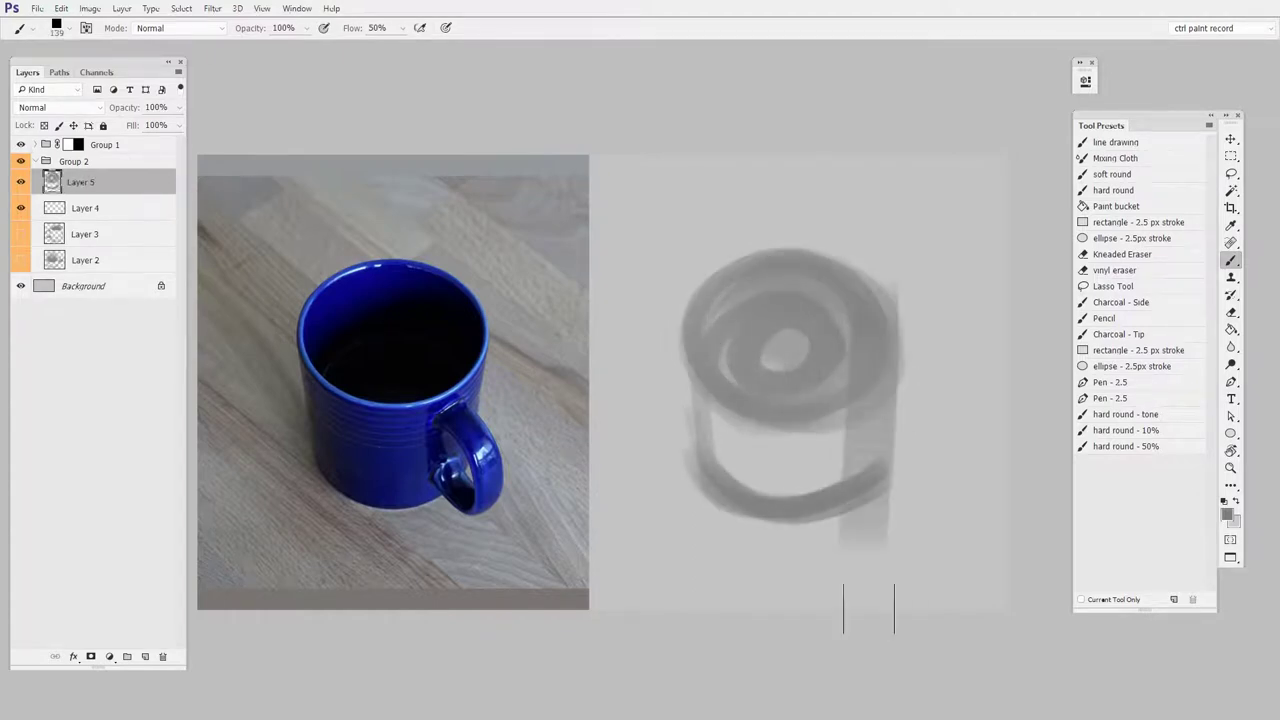
{"action": "key", "text": "e"}
{"action": "mouse_move", "coordinate": [916, 366]}
{"action": "left_mouse_down"}
{"action": "mouse_move", "coordinate": [757, 420]}
{"action": "mouse_move", "coordinate": [794, 374]}
{"action": "mouse_move", "coordinate": [700, 397]}
{"action": "mouse_move", "coordinate": [875, 349]}
{"action": "left_mouse_up"}
{"action": "mouse_move", "coordinate": [716, 406]}
{"action": "left_mouse_down"}
{"action": "mouse_move", "coordinate": [720, 426]}
{"action": "mouse_move", "coordinate": [852, 474]}
{"action": "left_mouse_up"}
{"action": "key", "text": "b"}
{"action": "mouse_move", "coordinate": [727, 358]}
{"action": "left_mouse_down"}
{"action": "mouse_move", "coordinate": [769, 371]}
{"action": "mouse_move", "coordinate": [749, 317]}
{"action": "mouse_move", "coordinate": [760, 373]}
{"action": "left_mouse_up"}
{"action": "key", "text": "e"}
{"action": "left_click_drag", "start_coordinate": [677, 445], "coordinate": [763, 540]}
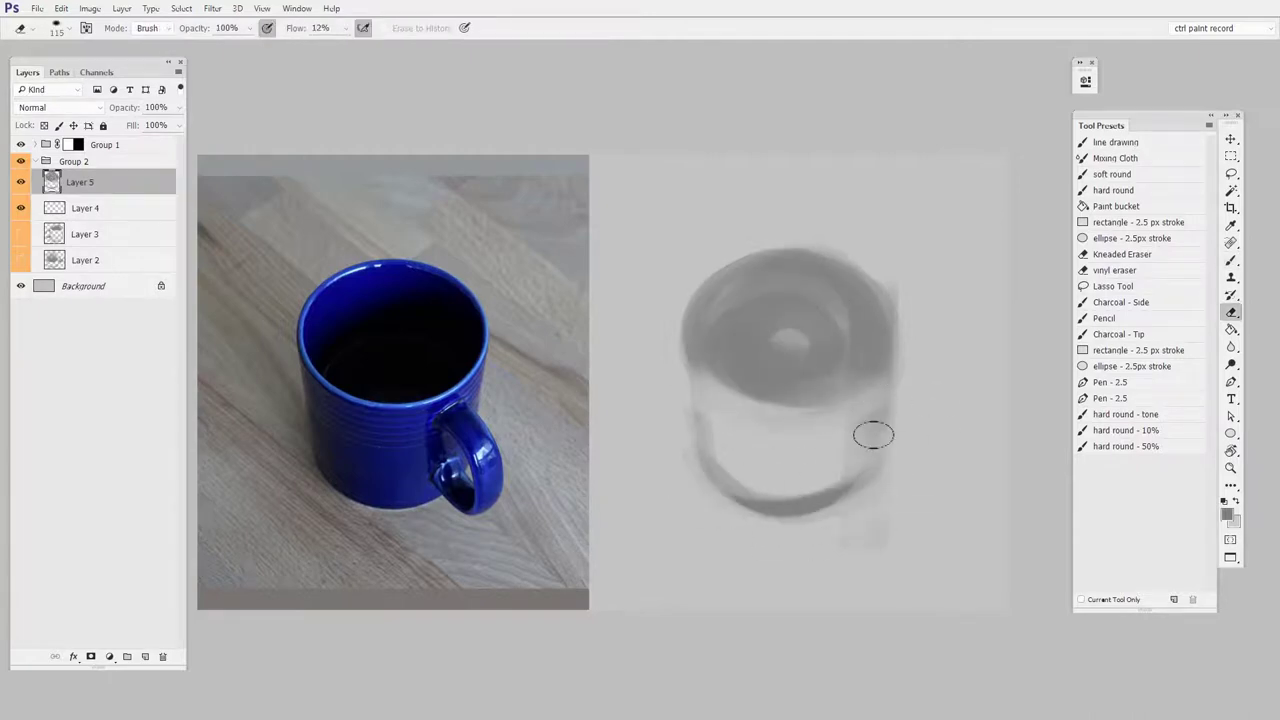
Step: On a new layer, sketch the third mug's handle loop and inner opening with the Charcoal - Tip brush
{"action": "key", "text": "ctrl+alt+shift+n"}
{"action": "left_click", "coordinate": [1139, 334]}
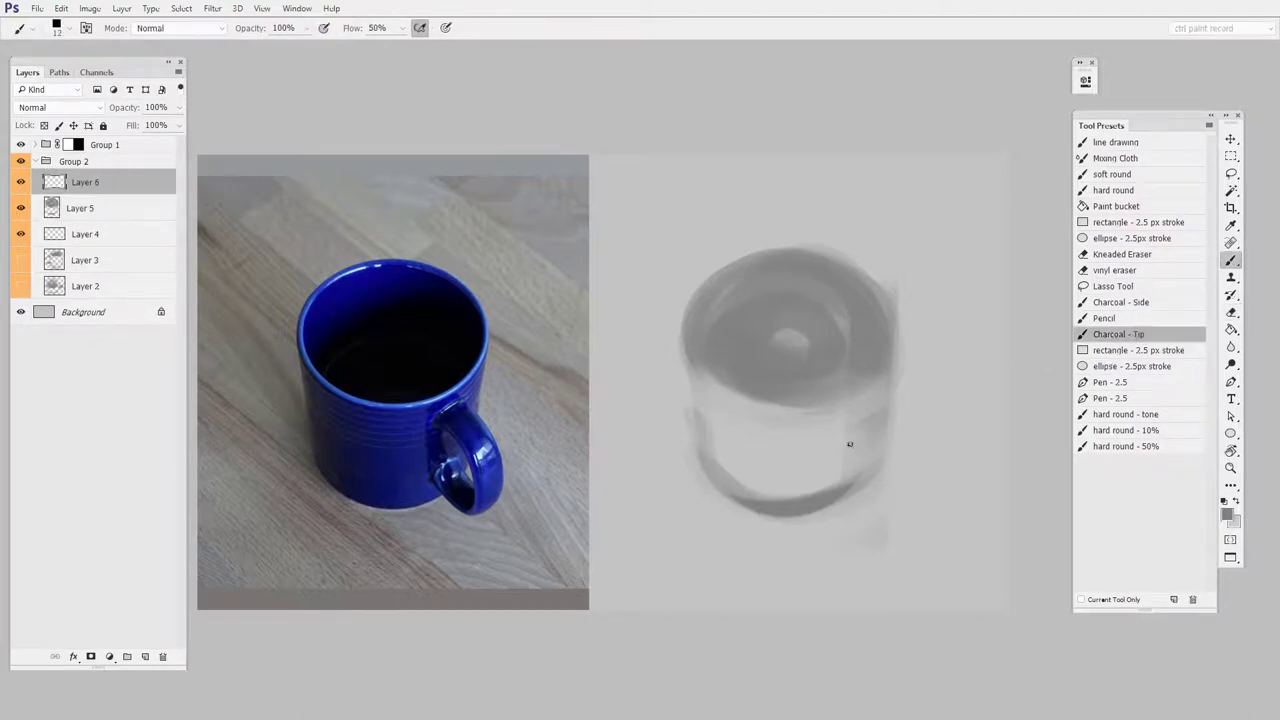
{"action": "left_click_drag", "start_coordinate": [846, 463], "coordinate": [835, 481]}
{"action": "left_click_drag", "start_coordinate": [850, 424], "coordinate": [873, 484]}
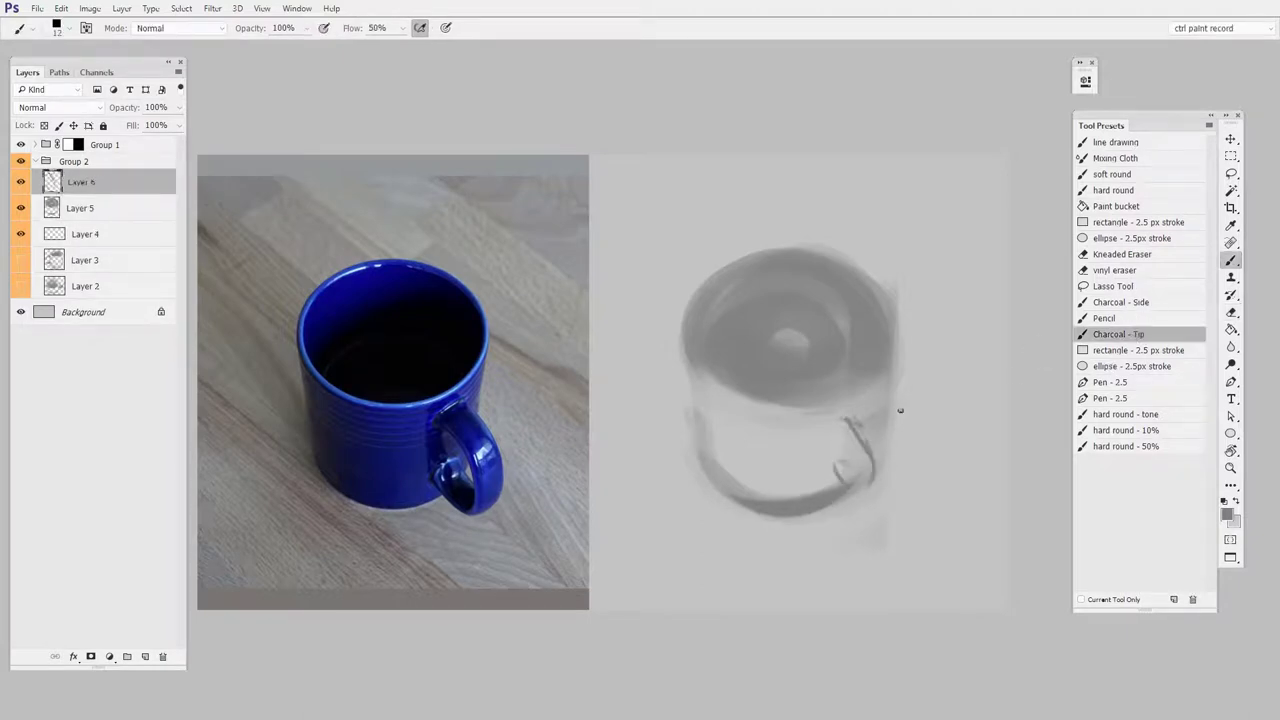
{"action": "mouse_move", "coordinate": [880, 398]}
{"action": "left_mouse_down"}
{"action": "mouse_move", "coordinate": [904, 478]}
{"action": "mouse_move", "coordinate": [852, 496]}
{"action": "left_mouse_up"}
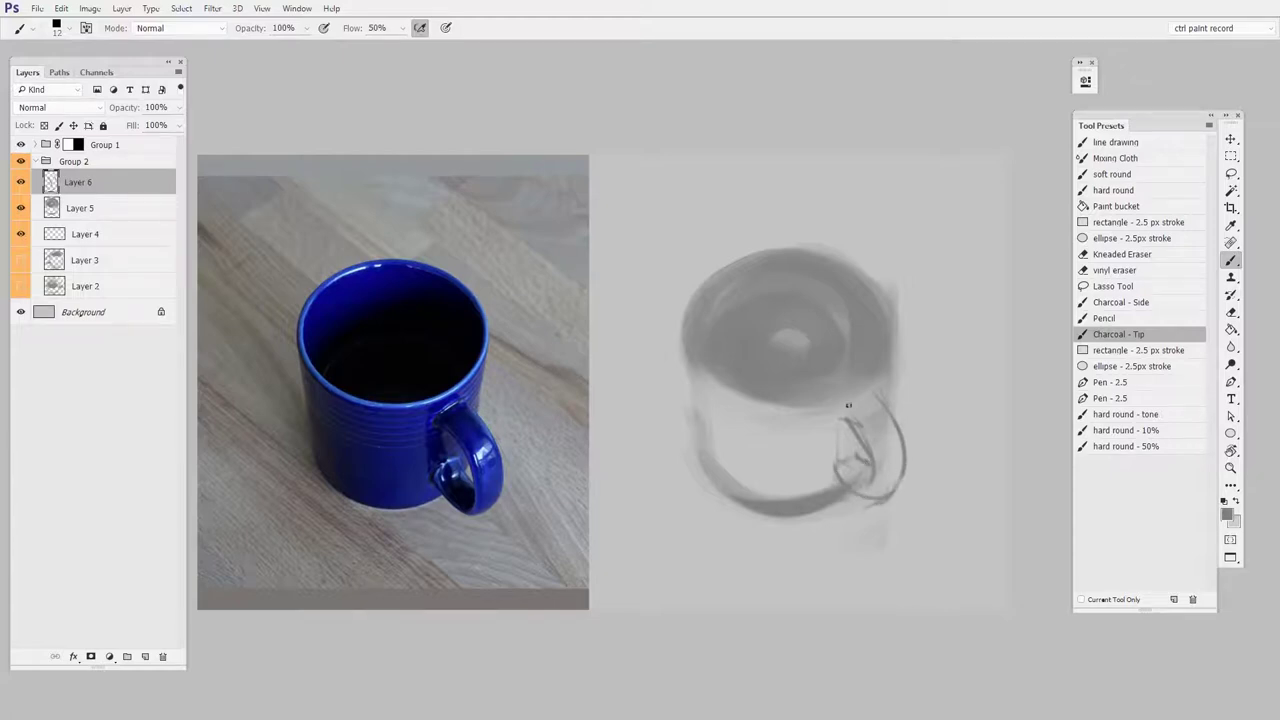
{"action": "left_click_drag", "start_coordinate": [842, 419], "coordinate": [887, 389]}
Step: Merge Layers 6 and 5 down into Layer 4 and lighten the handle's surface with the eraser
{"action": "key", "text": "ctrl+e"}
{"action": "key", "text": "ctrl+e"}
{"action": "key", "text": "e"}
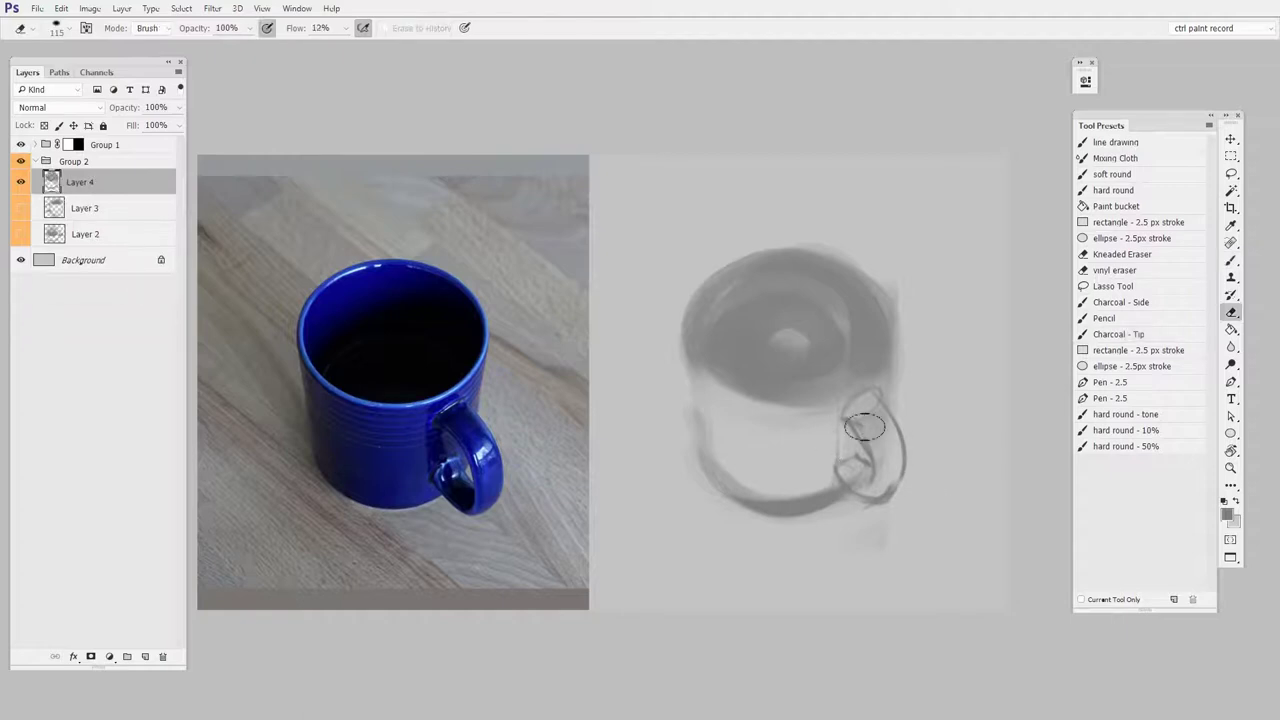
Step: Draw the third mug's left and right side edges and the back of its rim with the charcoal tip, erasing excess tone
{"action": "key", "text": "b"}
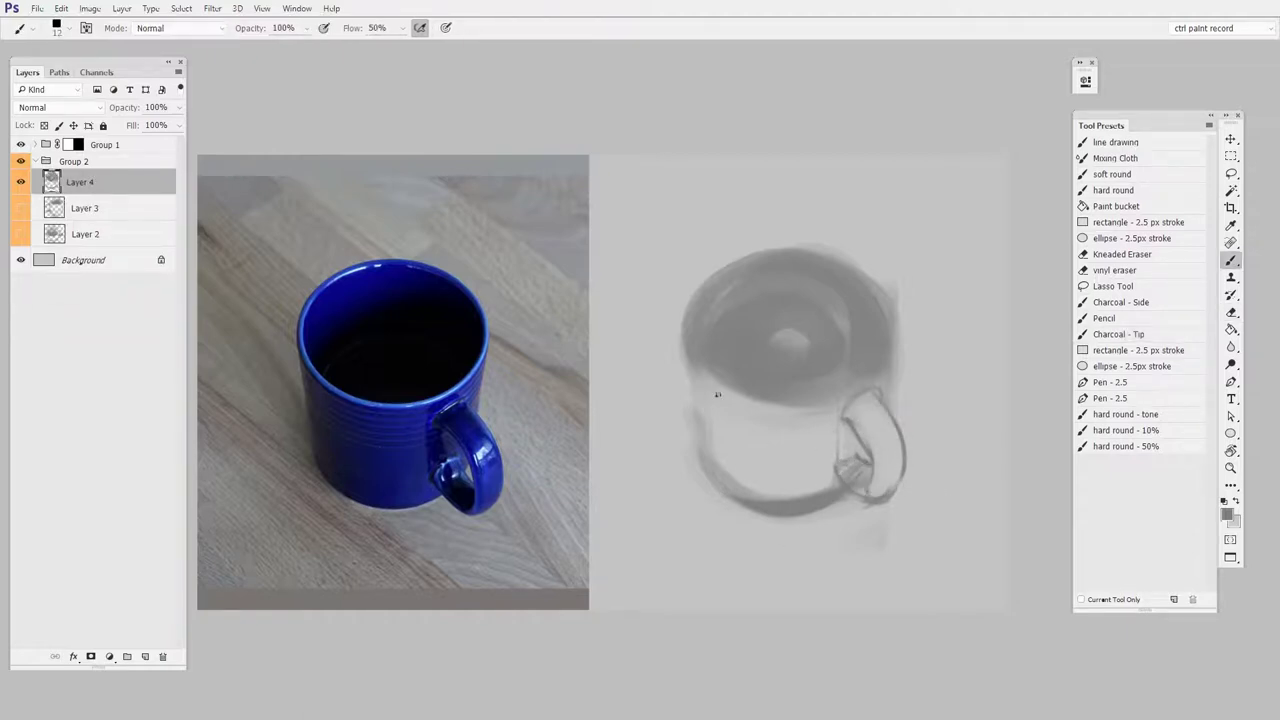
{"action": "left_click_drag", "start_coordinate": [698, 448], "coordinate": [692, 375]}
{"action": "key", "text": "e"}
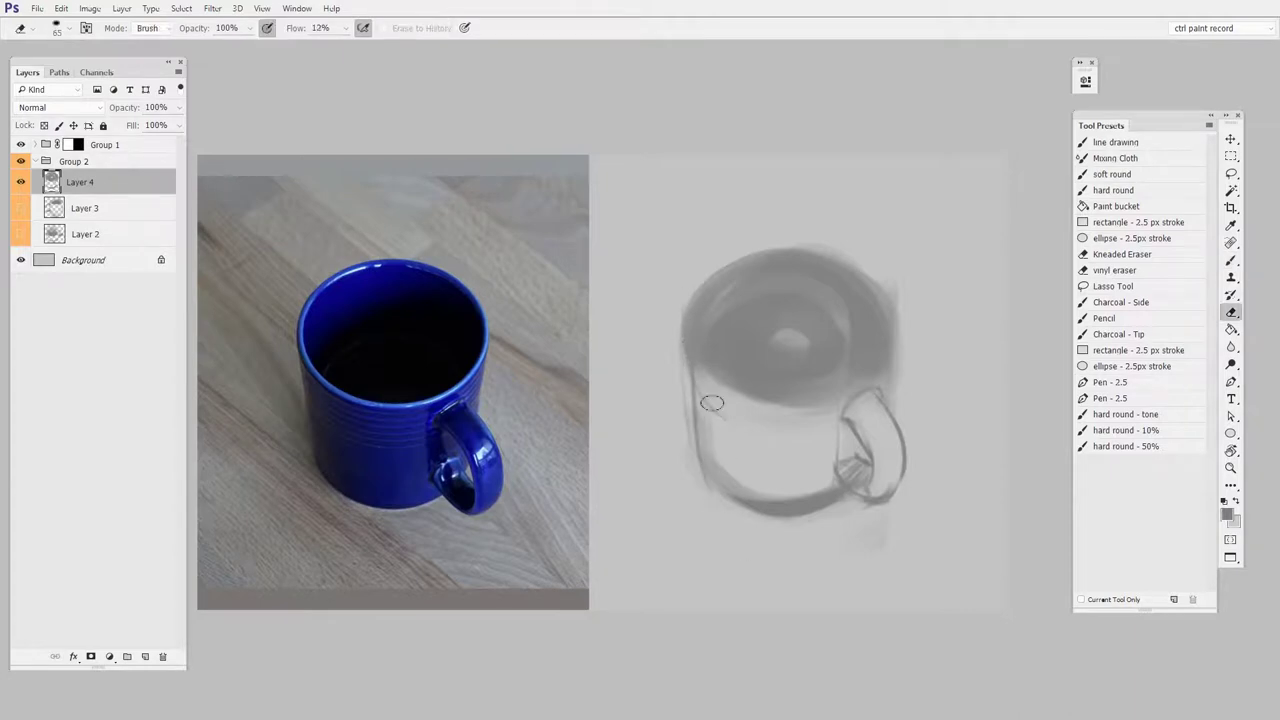
{"action": "key", "text": "b"}
{"action": "mouse_move", "coordinate": [898, 414]}
{"action": "left_mouse_down"}
{"action": "mouse_move", "coordinate": [898, 338]}
{"action": "mouse_move", "coordinate": [896, 424]}
{"action": "left_mouse_up"}
{"action": "mouse_move", "coordinate": [716, 268]}
{"action": "left_mouse_down"}
{"action": "mouse_move", "coordinate": [806, 244]}
{"action": "mouse_move", "coordinate": [794, 243]}
{"action": "left_mouse_up"}
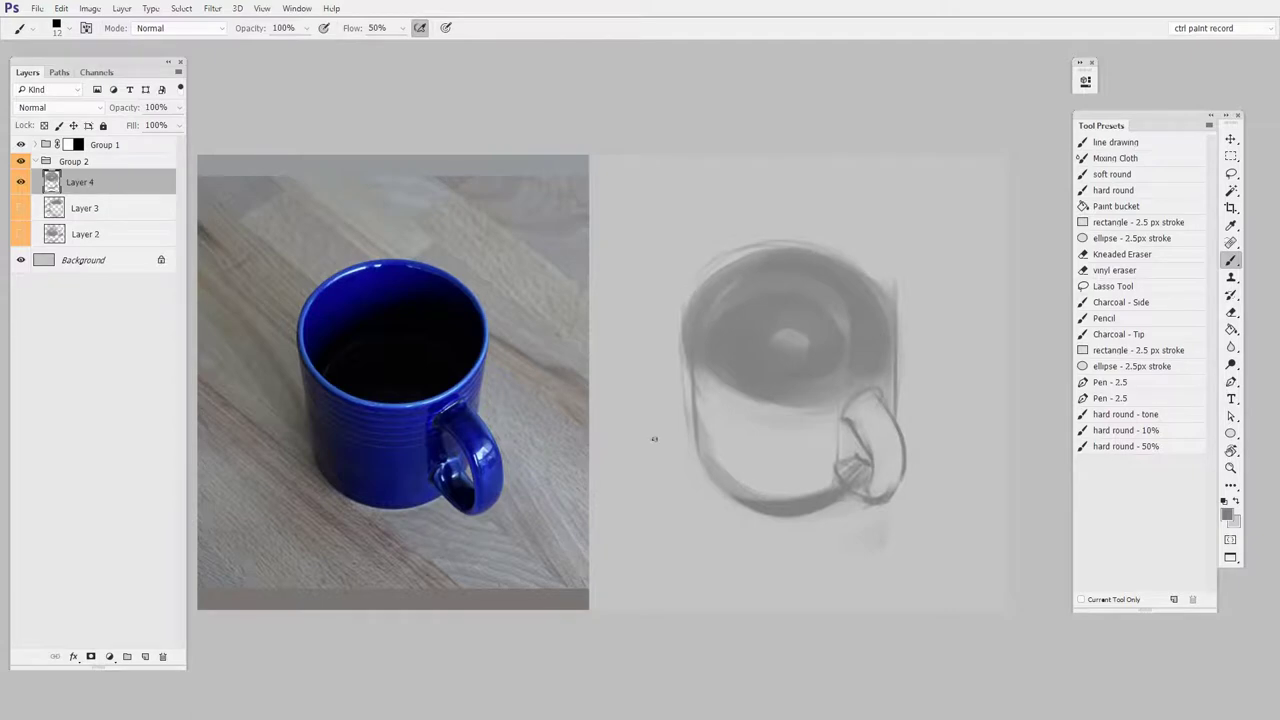
Step: Mark the coffee surface's edge inside the third mug and erase a lighter band around the dark center
{"action": "mouse_move", "coordinate": [855, 370]}
{"action": "left_mouse_down"}
{"action": "mouse_move", "coordinate": [710, 374]}
{"action": "mouse_move", "coordinate": [860, 340]}
{"action": "left_mouse_up"}
{"action": "key", "text": "e"}
{"action": "left_click_drag", "start_coordinate": [717, 366], "coordinate": [860, 338]}
{"action": "key", "text": "b"}
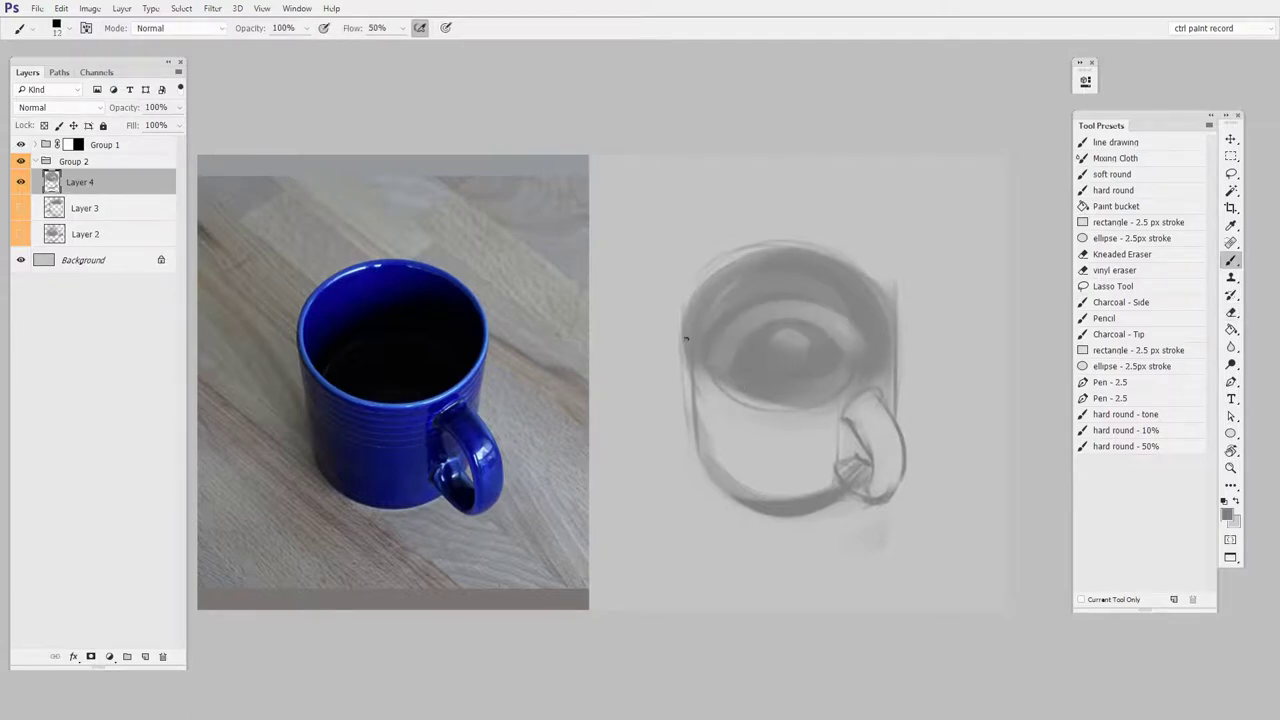
Step: Strengthen the front and right edges of the rim in charcoal, and lighten the tone along the body's base
{"action": "left_click_drag", "start_coordinate": [724, 392], "coordinate": [790, 408]}
{"action": "key", "text": "e"}
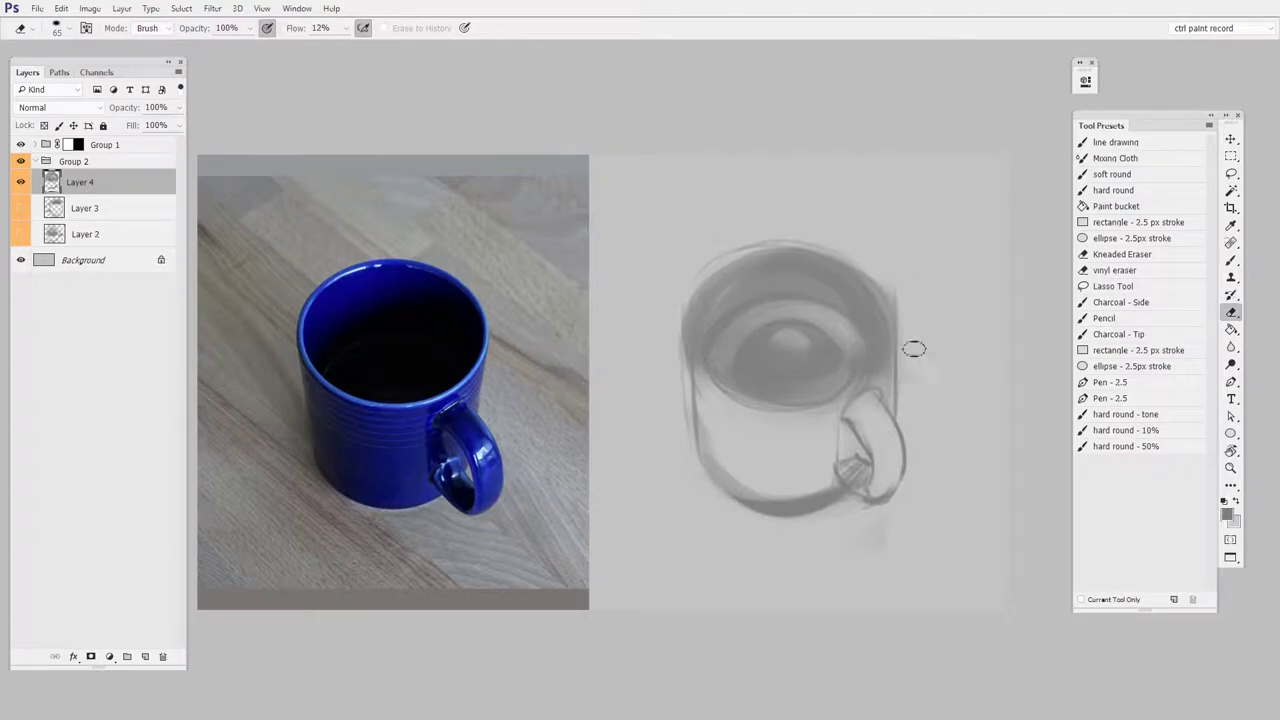
{"action": "key", "text": "b"}
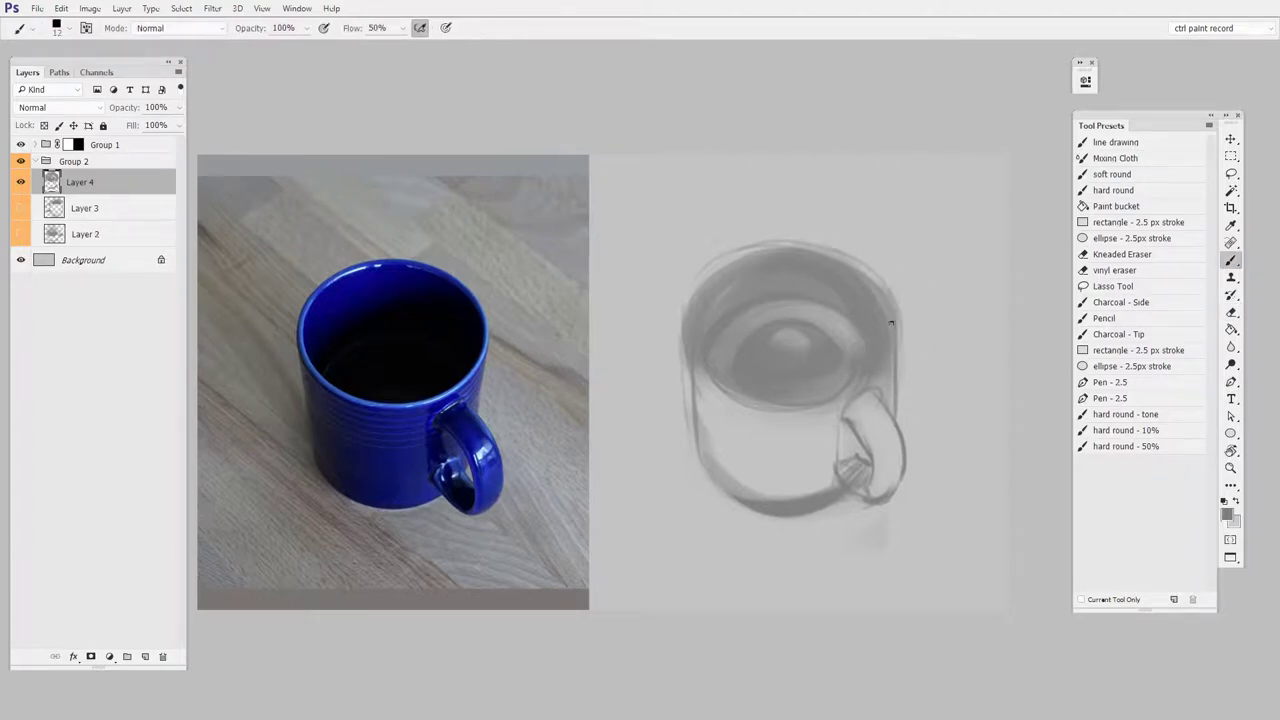
{"action": "key", "text": "e"}
{"action": "mouse_move", "coordinate": [712, 476]}
{"action": "left_mouse_down"}
{"action": "mouse_move", "coordinate": [836, 488]}
{"action": "mouse_move", "coordinate": [760, 505]}
{"action": "left_mouse_up"}
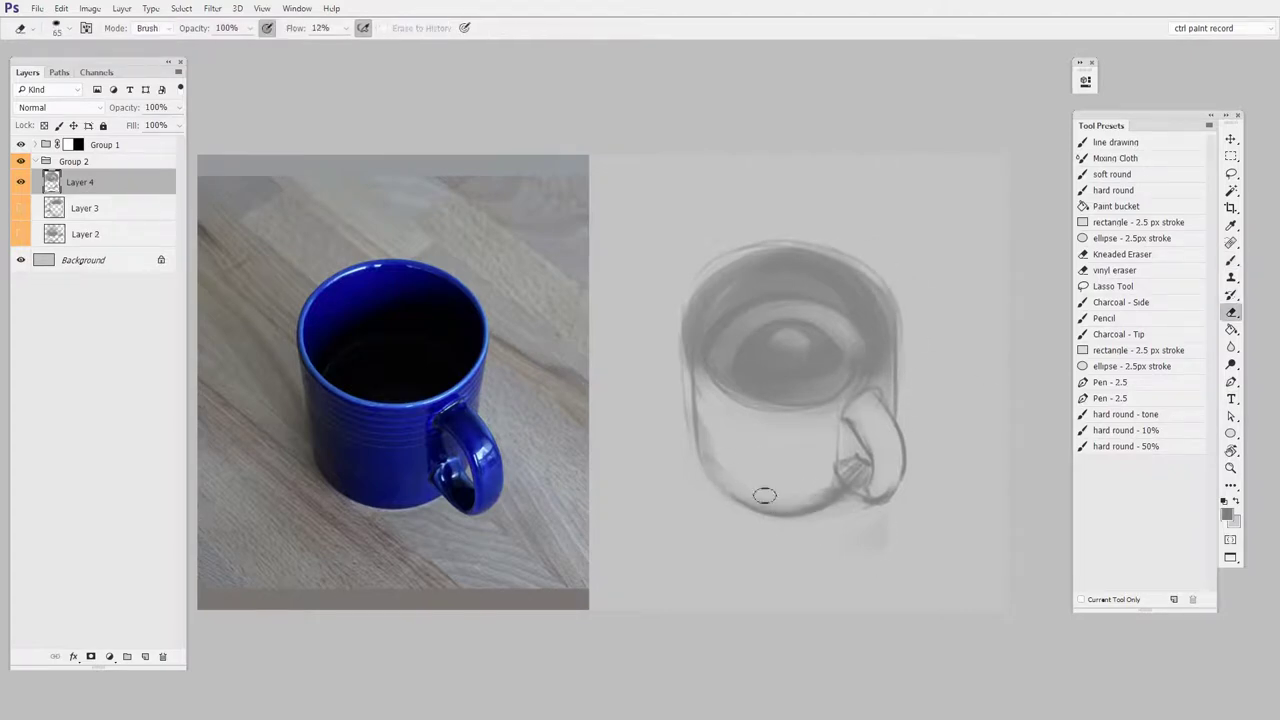
Step: Refine the handle's opening and the body's right edge with charcoal and eraser, and undo the last erasure beside the rim
{"action": "key", "text": "b"}
{"action": "key", "text": "e"}
{"action": "left_click_drag", "start_coordinate": [848, 446], "coordinate": [862, 472]}
{"action": "key", "text": "b"}
{"action": "key", "text": "e"}
{"action": "mouse_move", "coordinate": [900, 400]}
{"action": "left_mouse_down"}
{"action": "mouse_move", "coordinate": [902, 262]}
{"action": "mouse_move", "coordinate": [897, 445]}
{"action": "mouse_move", "coordinate": [895, 270]}
{"action": "left_mouse_up"}
{"action": "key", "text": "b"}
{"action": "key", "text": "e"}
{"action": "mouse_move", "coordinate": [862, 366]}
{"action": "left_mouse_down"}
{"action": "mouse_move", "coordinate": [868, 276]}
{"action": "mouse_move", "coordinate": [887, 372]}
{"action": "left_mouse_up"}
{"action": "key", "text": "ctrl+z"}
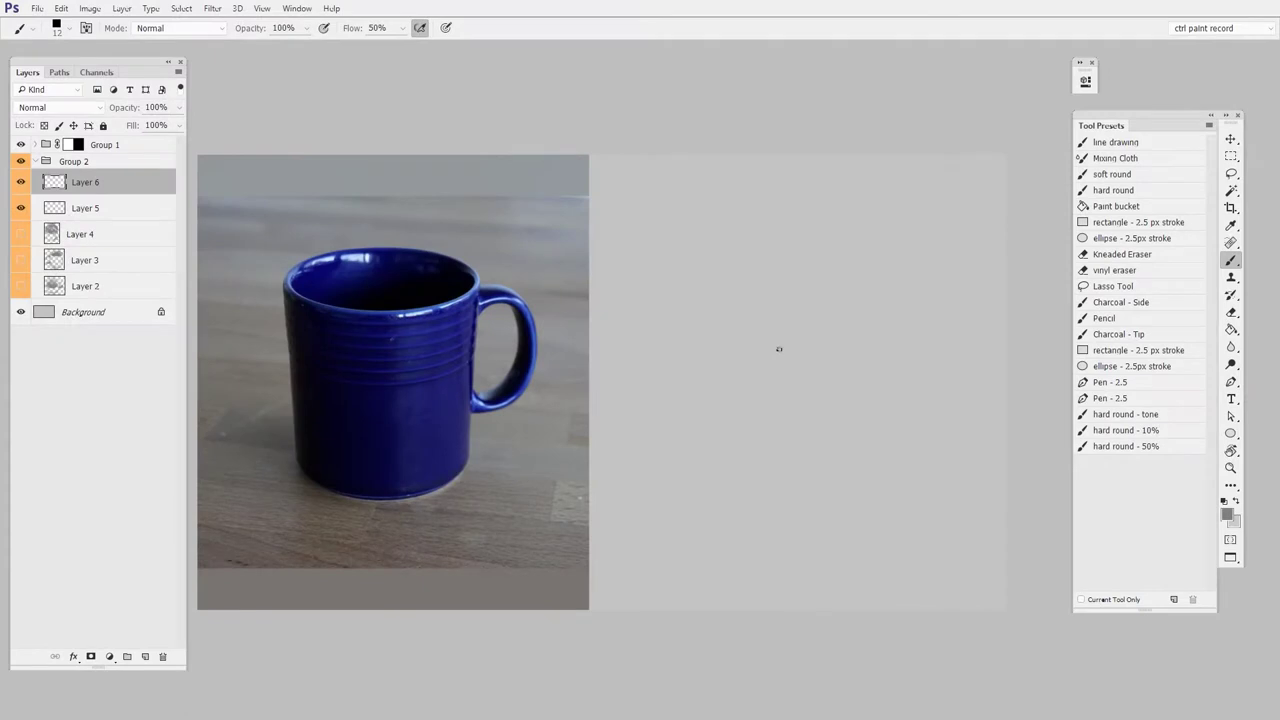
Step: On Layer 6, sketch the fourth mug's center line, top and base guidelines, right side and rough handle curve
{"action": "left_click_drag", "start_coordinate": [784, 256], "coordinate": [787, 548]}
{"action": "left_click_drag", "start_coordinate": [677, 494], "coordinate": [875, 490]}
{"action": "left_click_drag", "start_coordinate": [856, 245], "coordinate": [662, 243]}
{"action": "left_click_drag", "start_coordinate": [680, 500], "coordinate": [872, 494]}
{"action": "mouse_move", "coordinate": [926, 261]}
{"action": "left_mouse_down"}
{"action": "mouse_move", "coordinate": [885, 261]}
{"action": "mouse_move", "coordinate": [931, 315]}
{"action": "mouse_move", "coordinate": [912, 363]}
{"action": "left_mouse_up"}
{"action": "mouse_move", "coordinate": [834, 369]}
{"action": "left_mouse_down"}
{"action": "mouse_move", "coordinate": [909, 391]}
{"action": "mouse_move", "coordinate": [902, 265]}
{"action": "mouse_move", "coordinate": [875, 544]}
{"action": "left_mouse_up"}
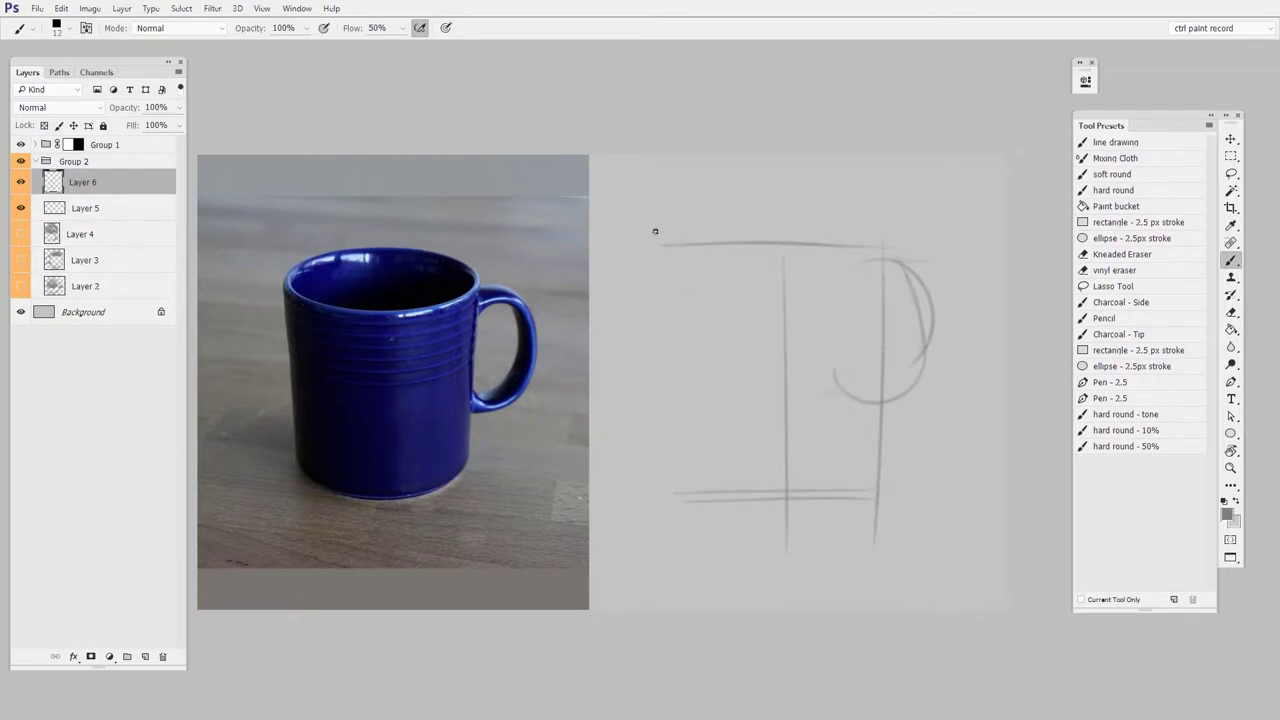
Step: Draw the fourth mug's slanted left side and the rim ellipse along the top guideline
{"action": "left_click_drag", "start_coordinate": [655, 238], "coordinate": [674, 534]}
{"action": "left_click_drag", "start_coordinate": [722, 221], "coordinate": [823, 222]}
{"action": "mouse_move", "coordinate": [689, 238]}
{"action": "left_mouse_down"}
{"action": "mouse_move", "coordinate": [797, 294]}
{"action": "mouse_move", "coordinate": [815, 237]}
{"action": "mouse_move", "coordinate": [666, 267]}
{"action": "mouse_move", "coordinate": [871, 281]}
{"action": "mouse_move", "coordinate": [780, 228]}
{"action": "mouse_move", "coordinate": [700, 287]}
{"action": "mouse_move", "coordinate": [875, 285]}
{"action": "mouse_move", "coordinate": [768, 223]}
{"action": "left_mouse_up"}
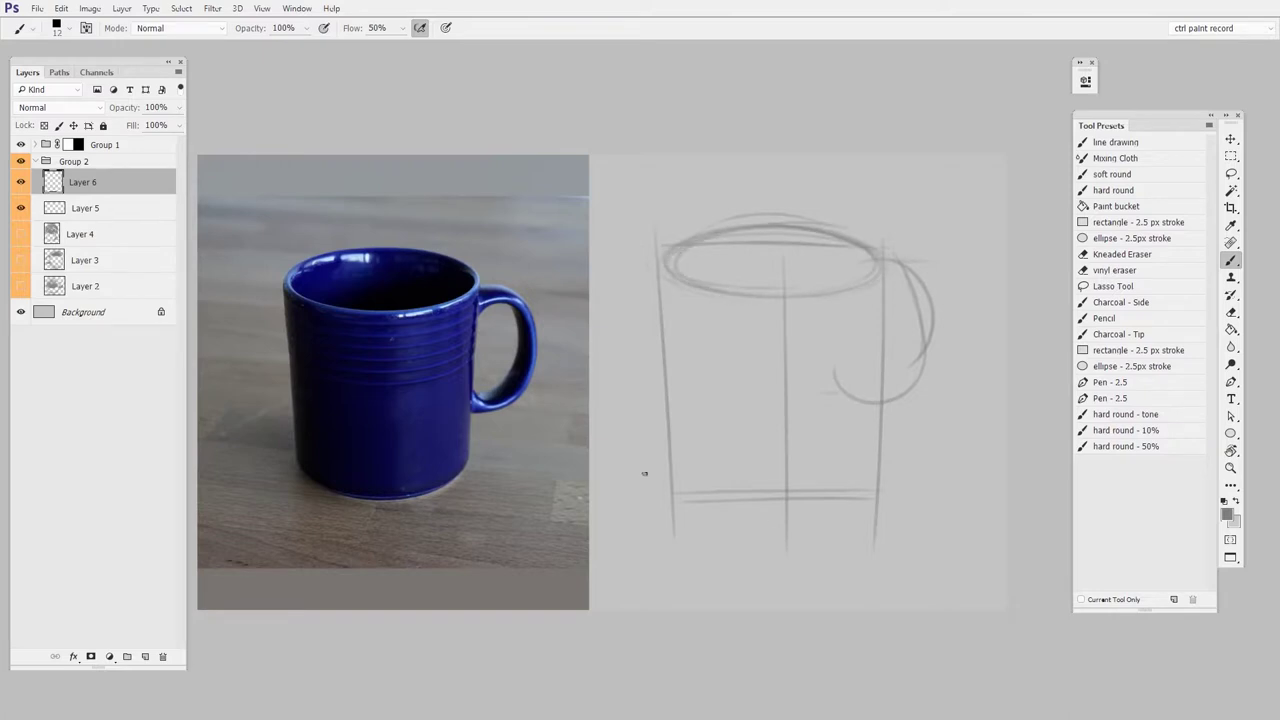
Step: Sketch the fourth mug's base ellipse and fade its back edge with a size 36 eraser
{"action": "mouse_move", "coordinate": [823, 462]}
{"action": "left_mouse_down"}
{"action": "mouse_move", "coordinate": [664, 506]}
{"action": "mouse_move", "coordinate": [863, 523]}
{"action": "mouse_move", "coordinate": [842, 450]}
{"action": "mouse_move", "coordinate": [689, 456]}
{"action": "left_mouse_up"}
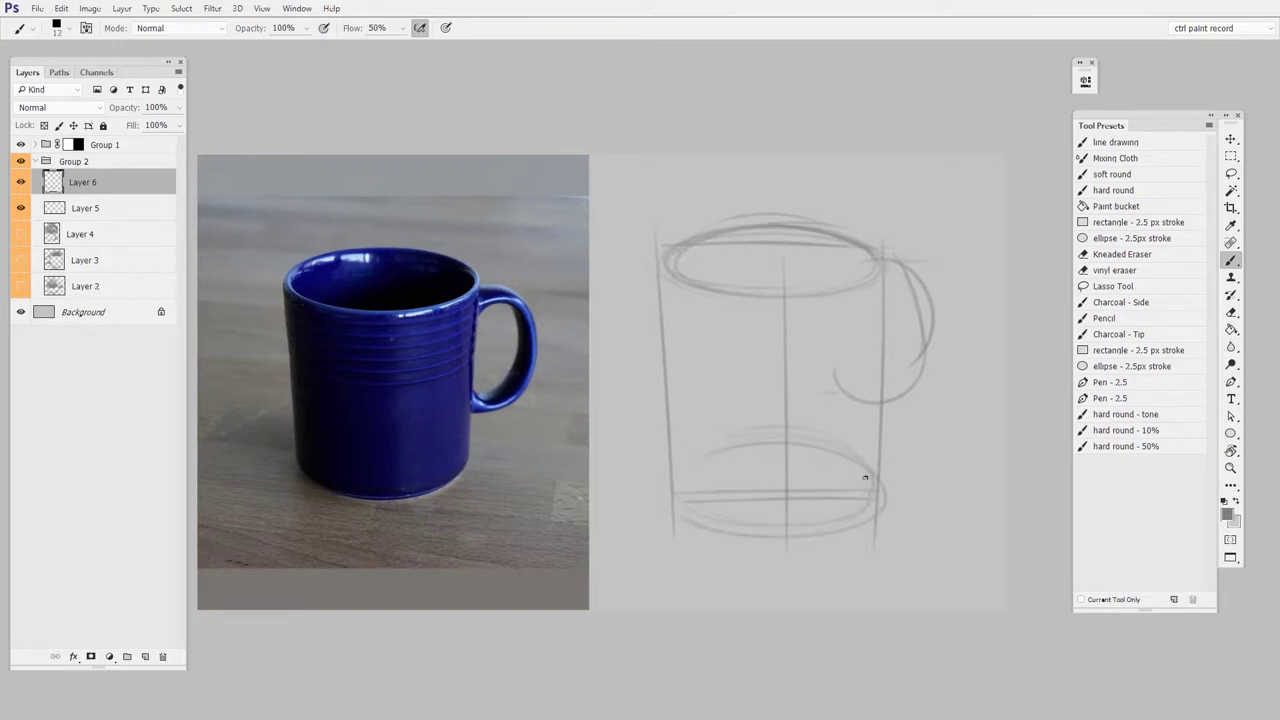
{"action": "mouse_move", "coordinate": [865, 478]}
{"action": "left_mouse_down"}
{"action": "mouse_move", "coordinate": [697, 503]}
{"action": "mouse_move", "coordinate": [903, 500]}
{"action": "left_mouse_up"}
{"action": "key", "text": "e"}
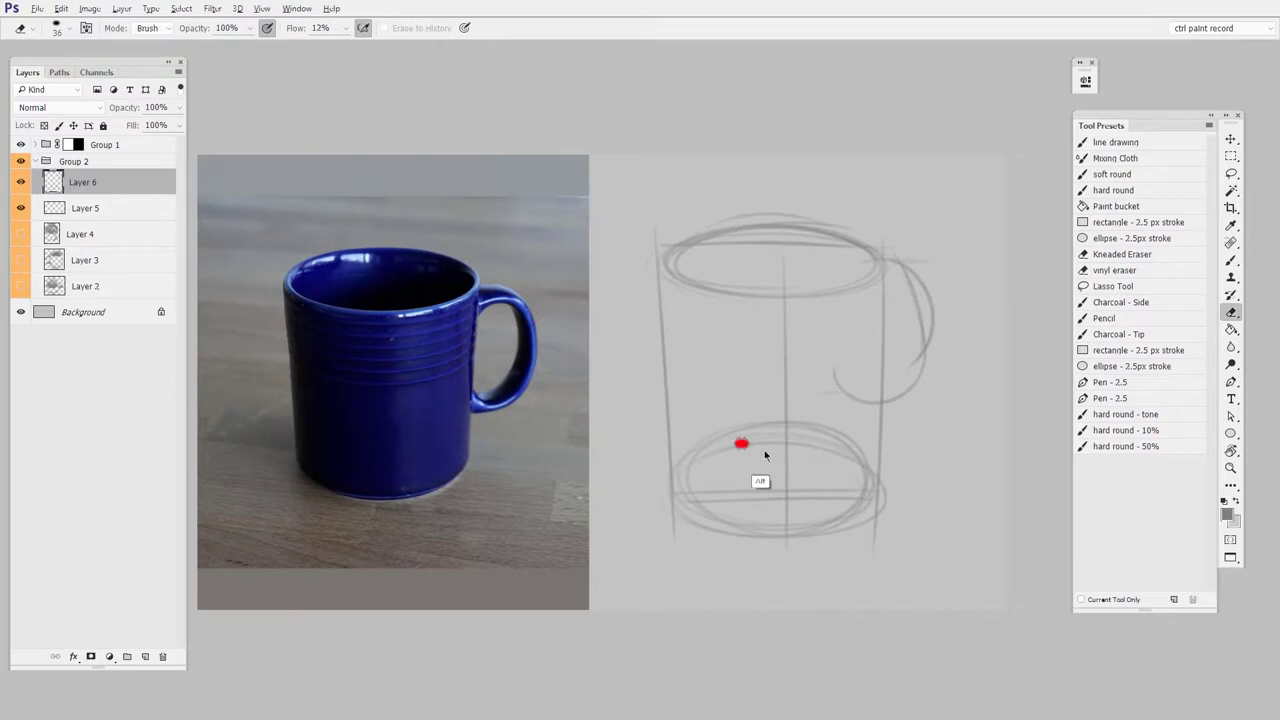
{"action": "mouse_move", "coordinate": [835, 425]}
{"action": "left_mouse_down"}
{"action": "mouse_move", "coordinate": [717, 468]}
{"action": "mouse_move", "coordinate": [771, 440]}
{"action": "mouse_move", "coordinate": [803, 471]}
{"action": "left_mouse_up"}
Step: Redraw the mug's right side tapering inward, and add the handle's lower guideline and wider outer curve
{"action": "key", "text": "b"}
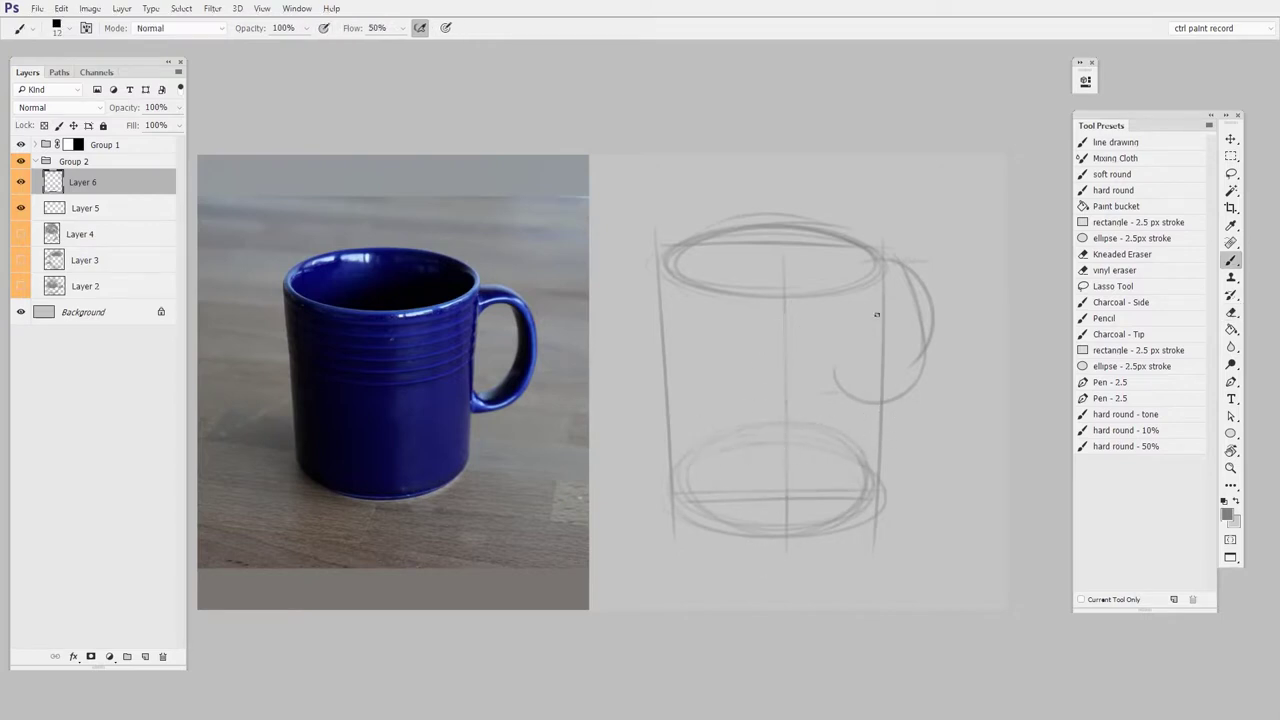
{"action": "left_click_drag", "start_coordinate": [879, 250], "coordinate": [862, 488]}
{"action": "left_click_drag", "start_coordinate": [864, 408], "coordinate": [940, 405]}
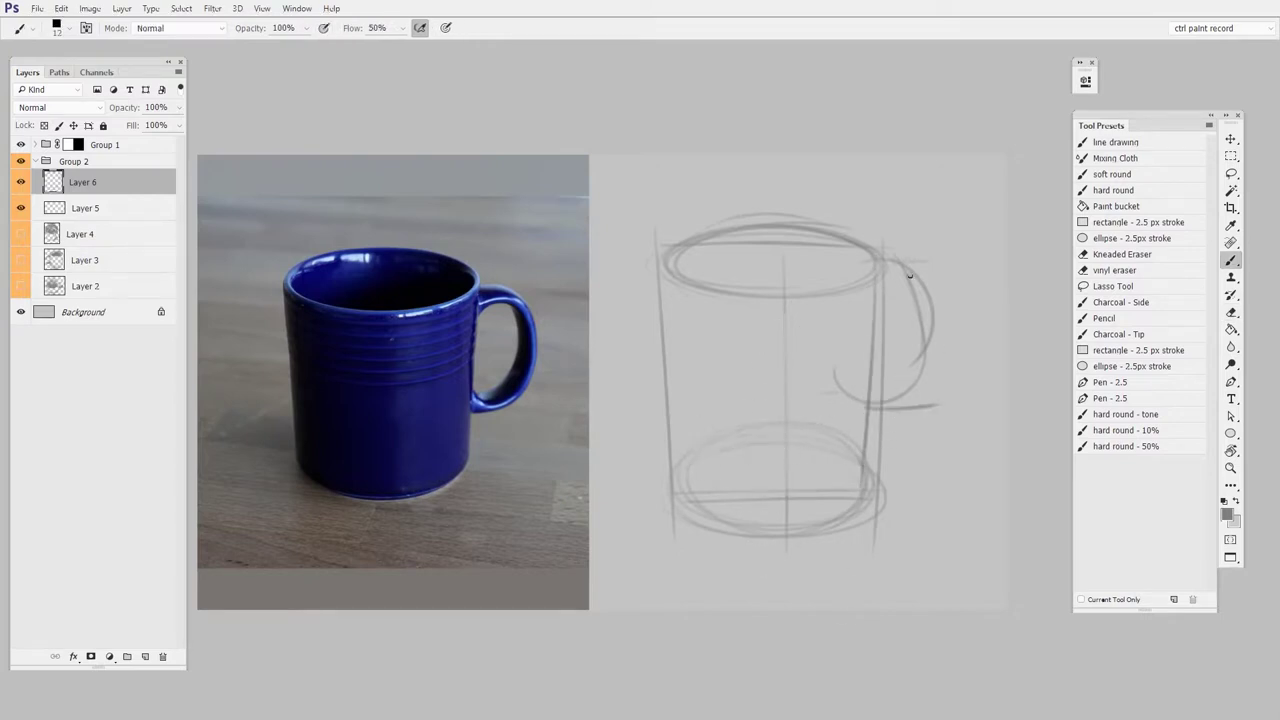
{"action": "left_click_drag", "start_coordinate": [882, 268], "coordinate": [947, 364]}
{"action": "left_click_drag", "start_coordinate": [937, 280], "coordinate": [922, 384]}
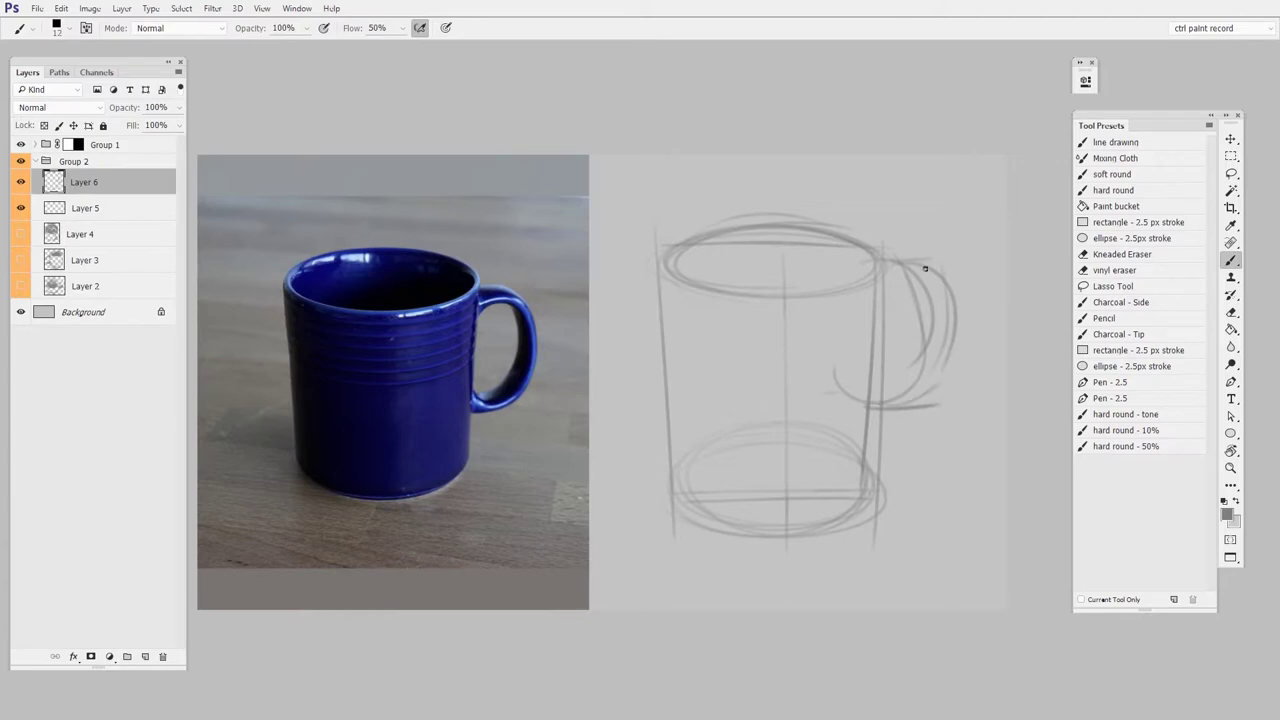
Step: Define the handle's inner and outer curves with charcoal strokes from the rim down to the lower attachment, undoing one stray stroke
{"action": "left_click_drag", "start_coordinate": [921, 271], "coordinate": [872, 401]}
{"action": "key", "text": "ctrl+z"}
{"action": "mouse_move", "coordinate": [932, 290]}
{"action": "left_mouse_down"}
{"action": "mouse_move", "coordinate": [908, 381]}
{"action": "mouse_move", "coordinate": [870, 401]}
{"action": "left_mouse_up"}
{"action": "left_click_drag", "start_coordinate": [958, 286], "coordinate": [878, 405]}
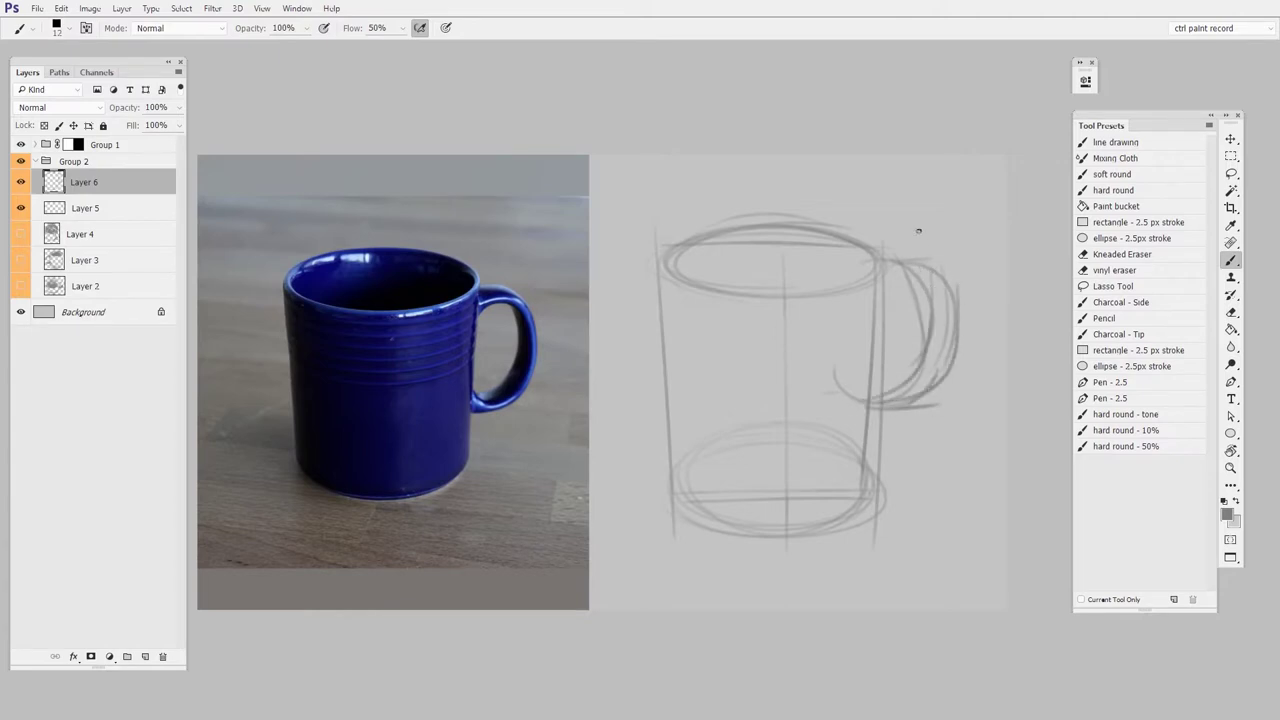
{"action": "left_click_drag", "start_coordinate": [885, 278], "coordinate": [934, 305]}
{"action": "mouse_move", "coordinate": [908, 263]}
{"action": "left_mouse_down"}
{"action": "mouse_move", "coordinate": [958, 318]}
{"action": "mouse_move", "coordinate": [952, 378]}
{"action": "left_mouse_up"}
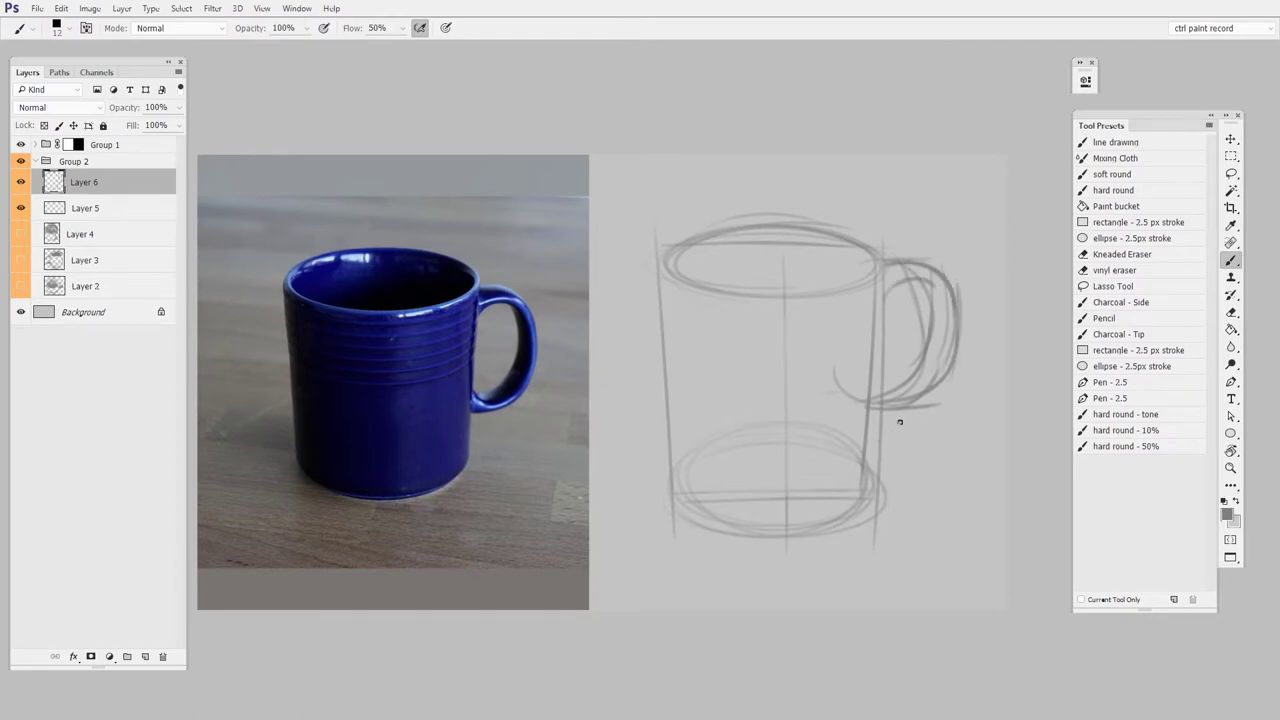